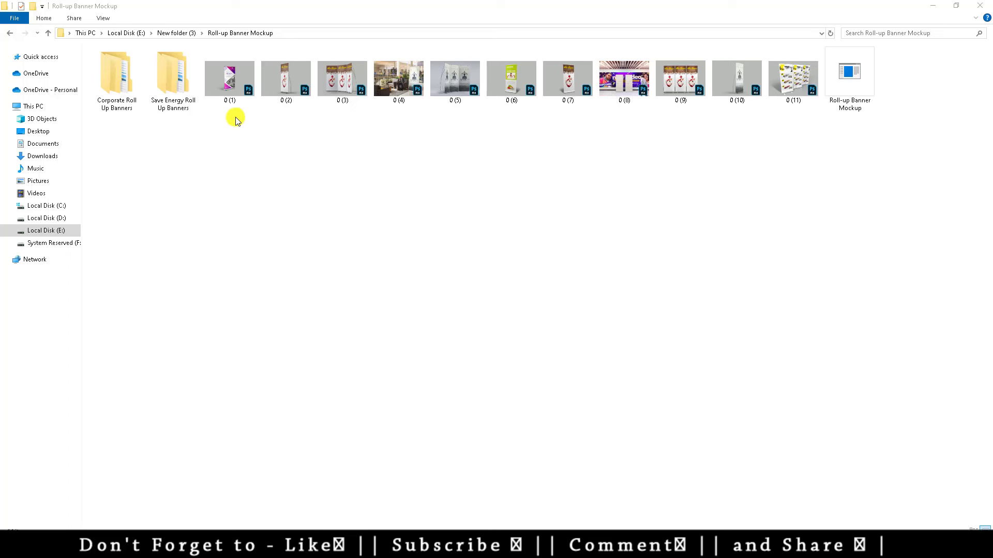
Step: Step through the roll-up banner mockup previews in the photo viewer, then close it
click(230, 86)
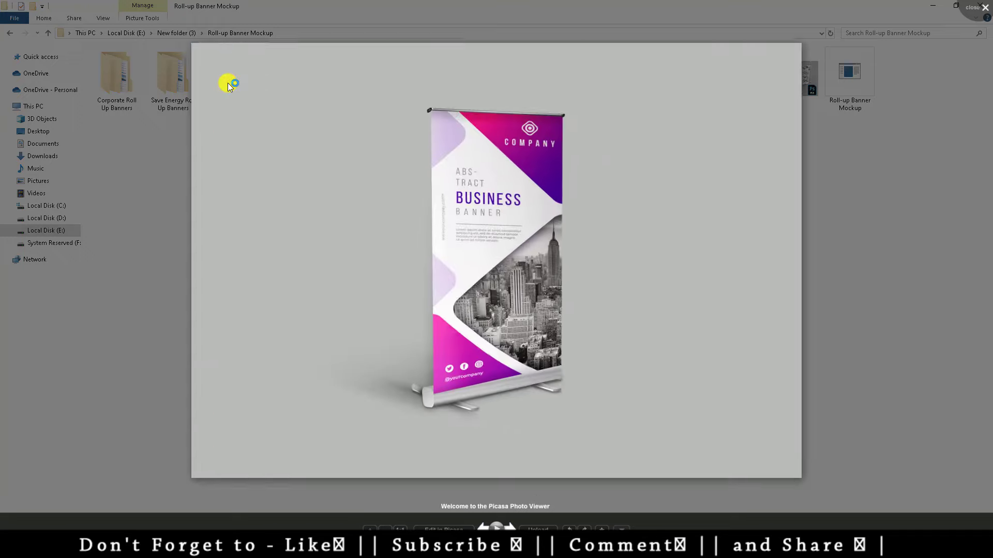
key(Right)
key(Right)
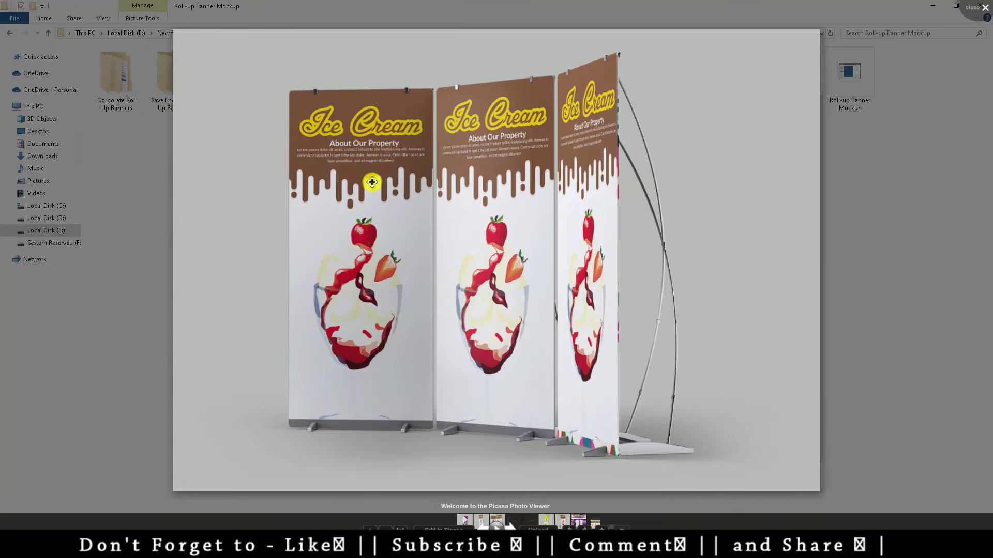
key(Right)
key(Right)
key(Right)
key(Right)
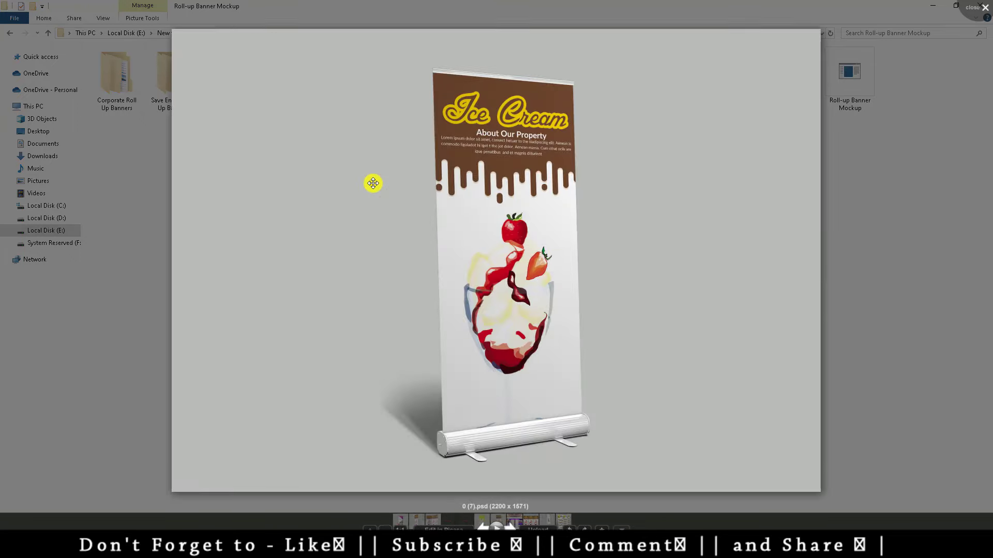
key(Right)
key(Right)
key(Right)
key(Right)
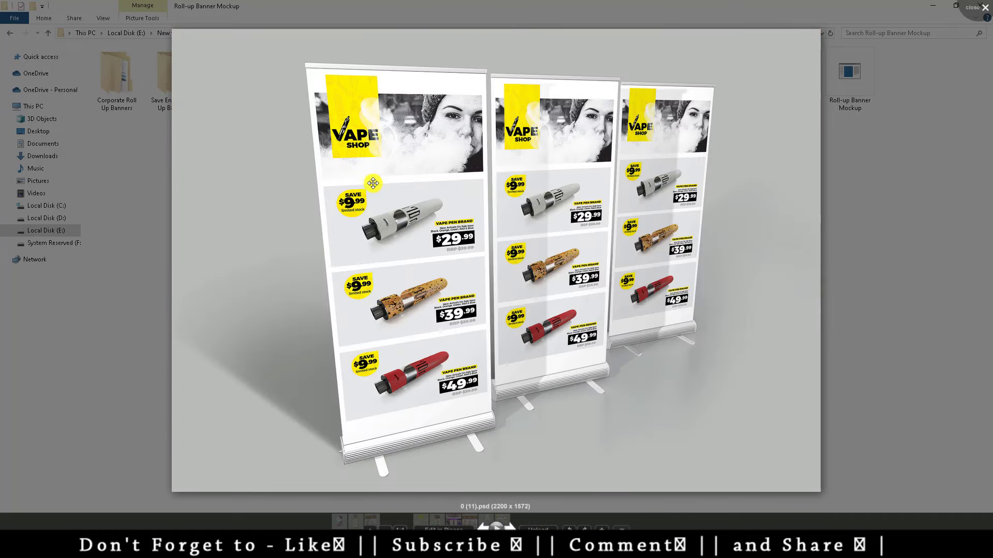
click(976, 7)
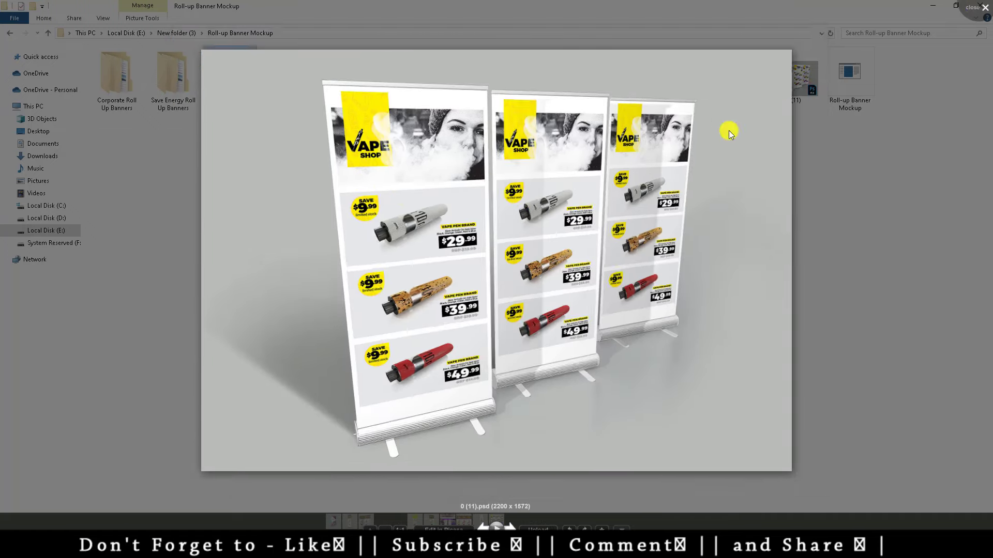
Step: Open Corporate Roll Up Banners and preview the 01 set's banner image
double_click(120, 79)
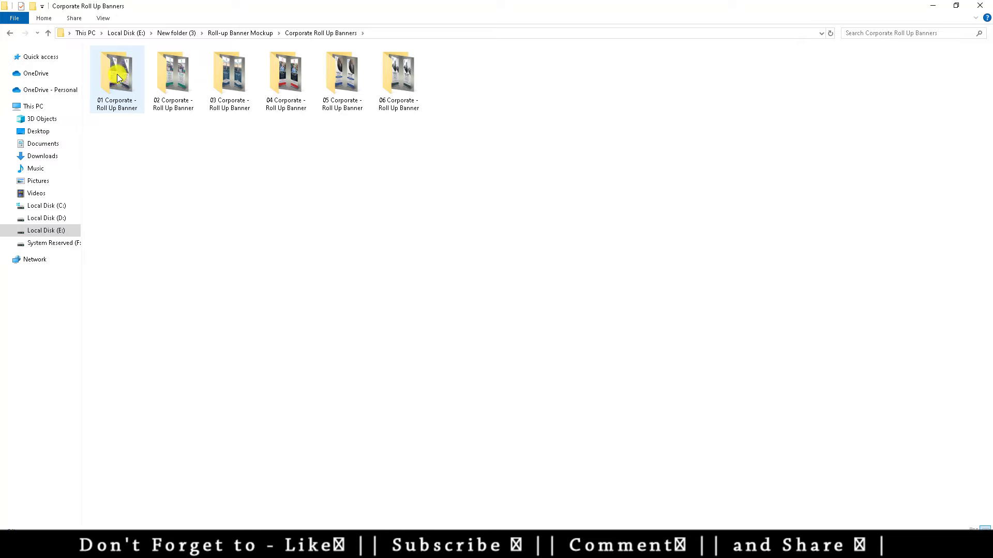
click(173, 85)
double_click(174, 85)
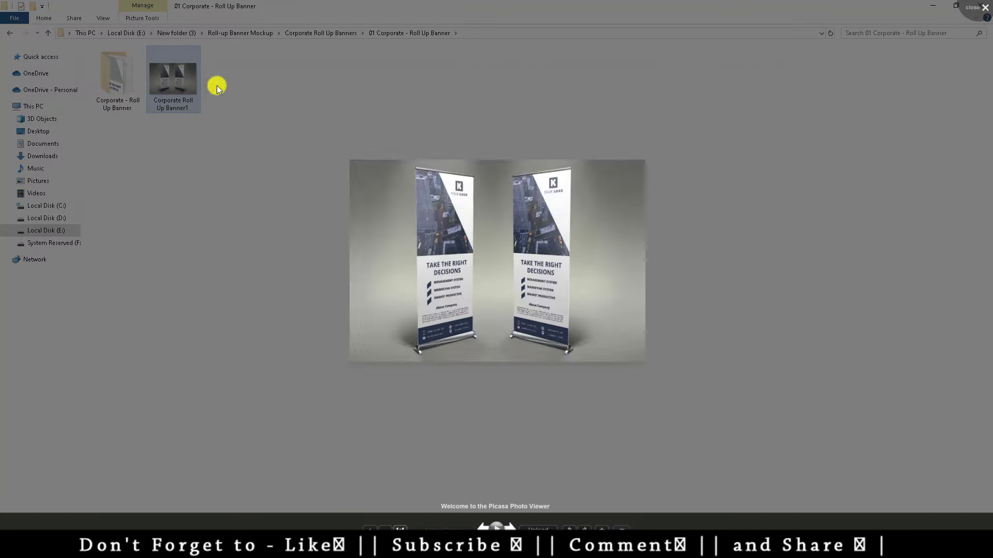
click(146, 106)
Step: Try opening the 01 set's Corporate Roll Up Banner PSD, then return to the parent folder
click(128, 85)
double_click(128, 85)
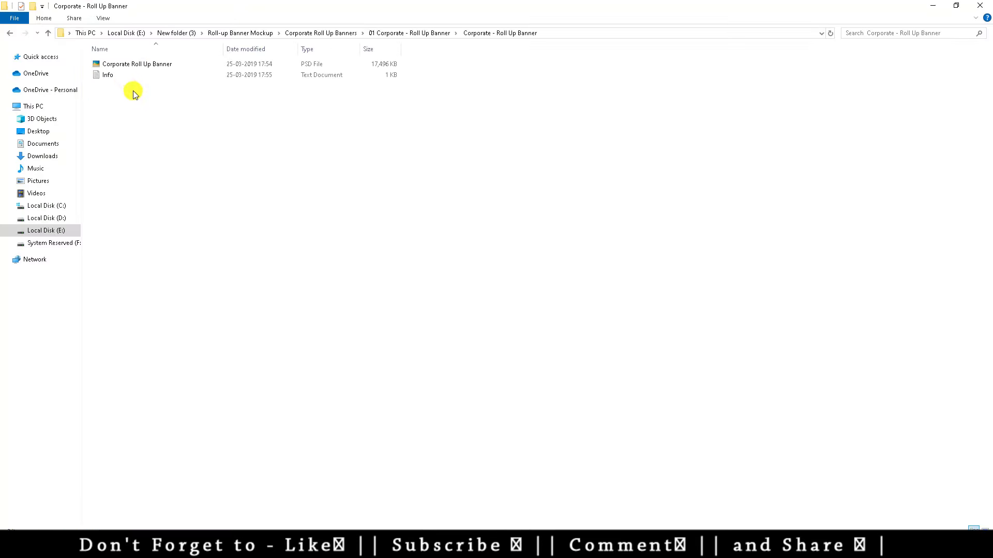
double_click(132, 67)
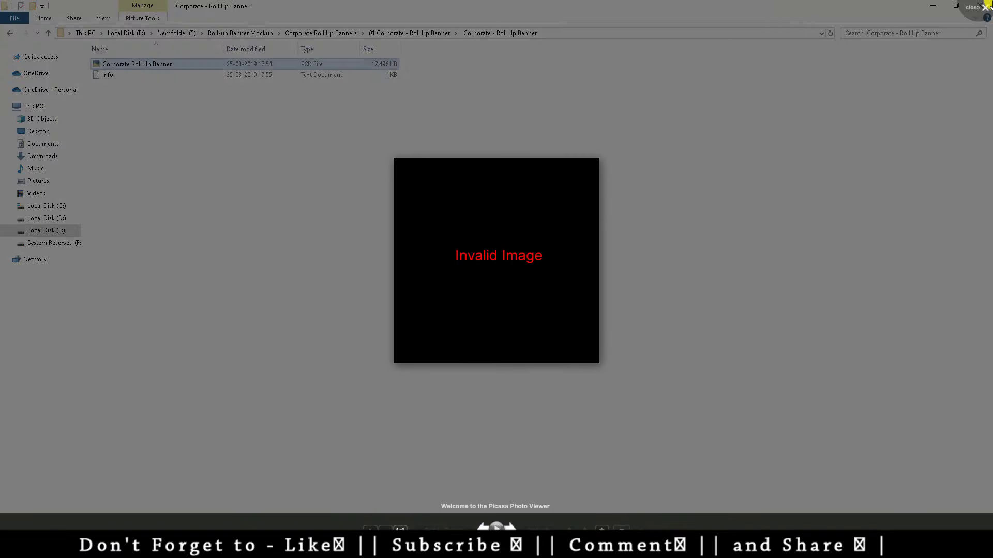
key(Escape)
click(9, 33)
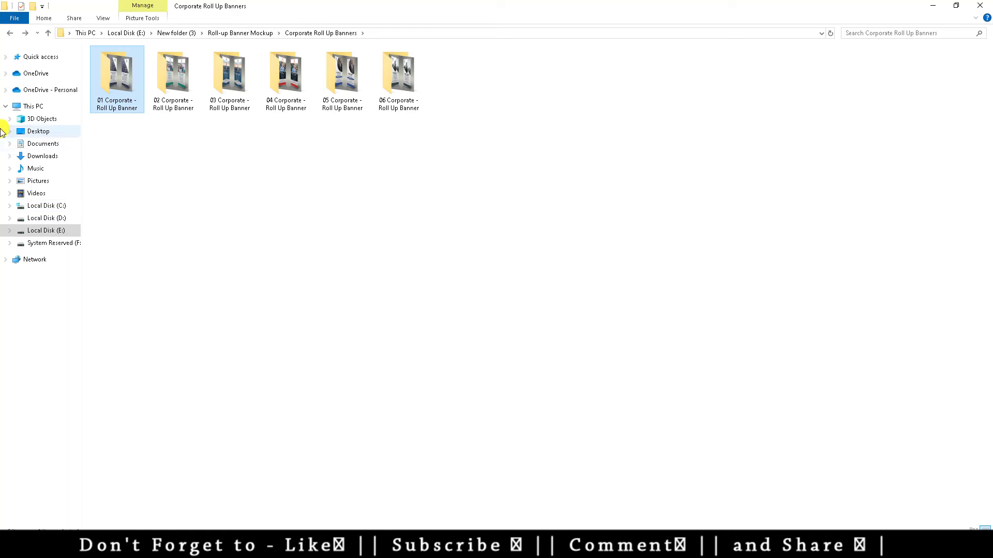
Step: Select all items in the Roll-up Banner Mockup folder and check their 766 MB total size
click(9, 34)
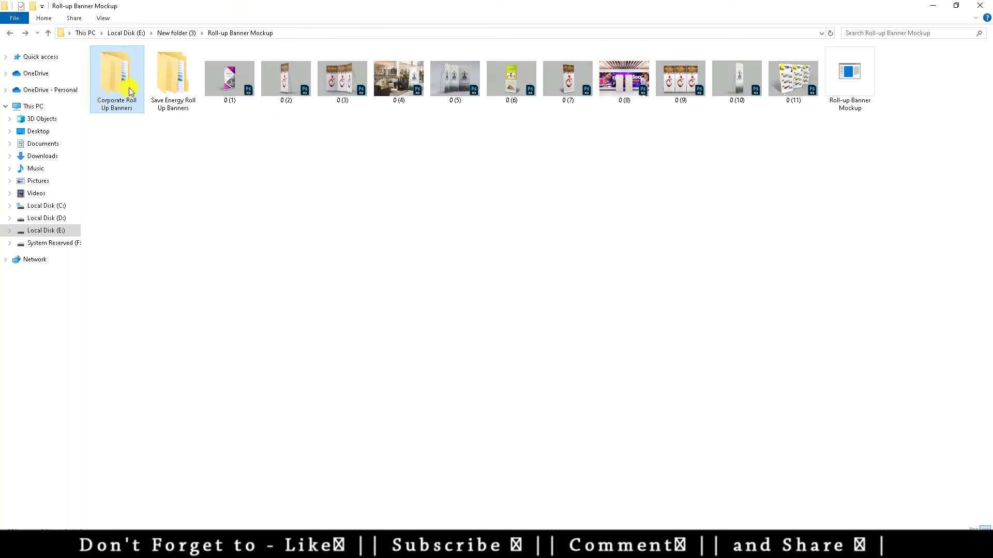
click(284, 127)
drag(122, 133, 790, 89)
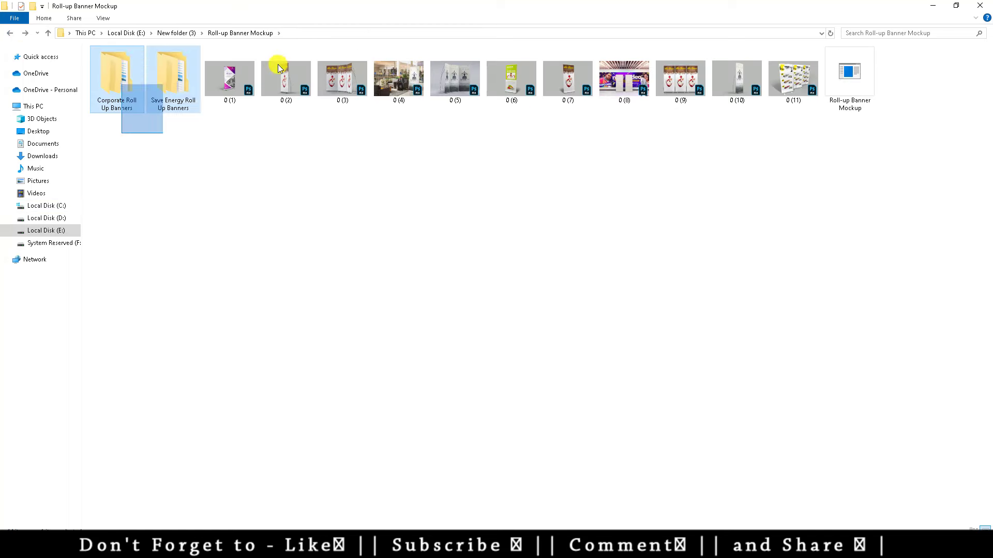
right_click(790, 88)
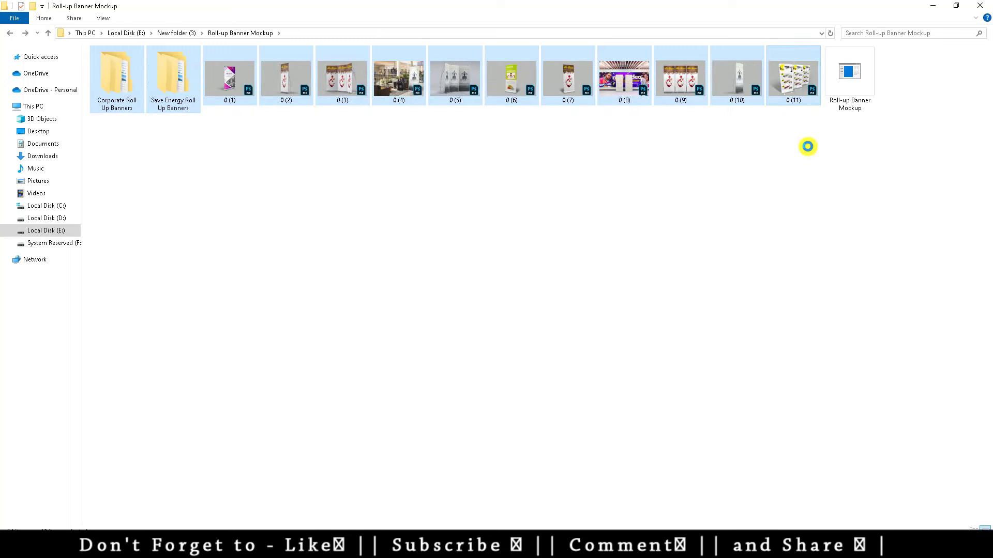
click(813, 250)
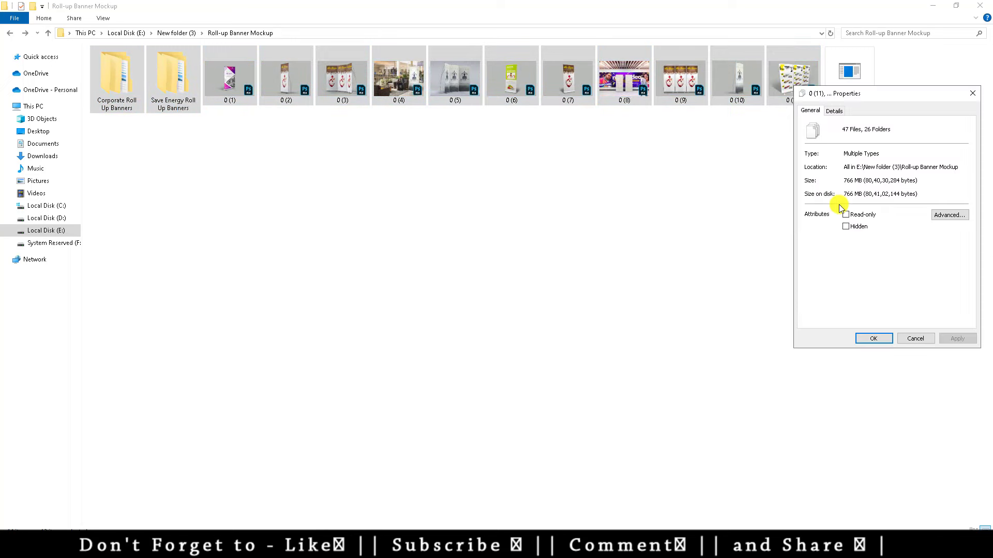
drag(854, 180, 813, 183)
click(972, 93)
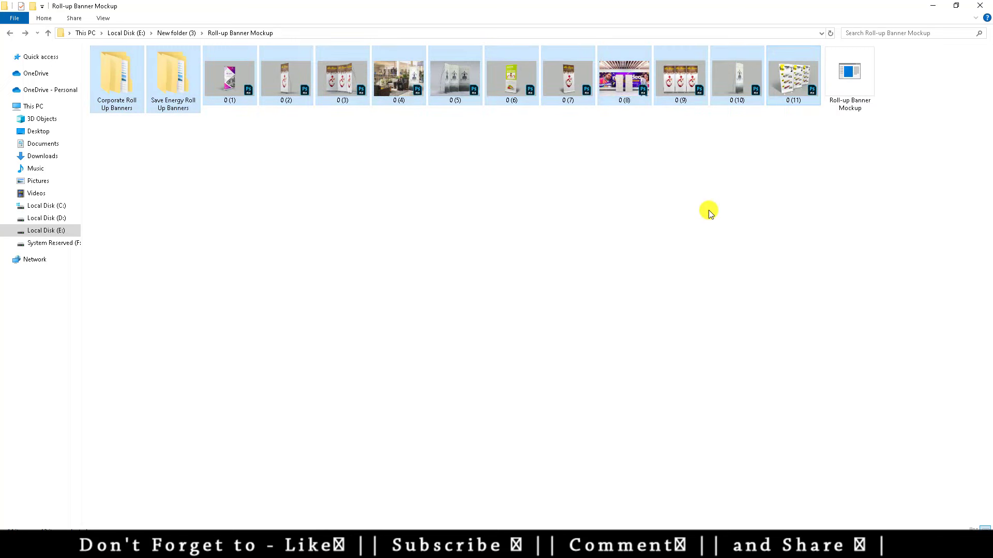
Step: Check the zip archive's 330 MB size, then drag mockup 0 (1) to Photoshop
right_click(847, 80)
click(863, 286)
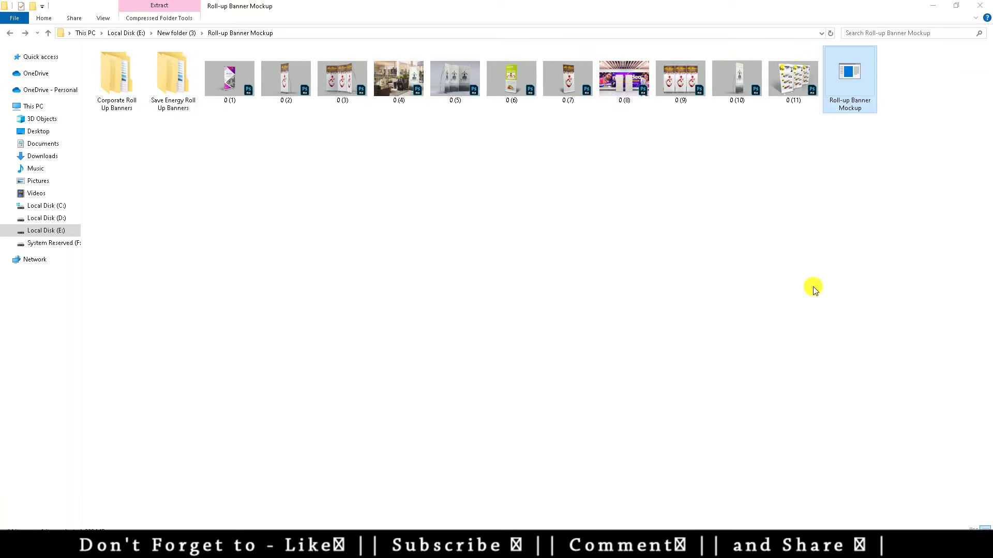
drag(860, 210, 820, 209)
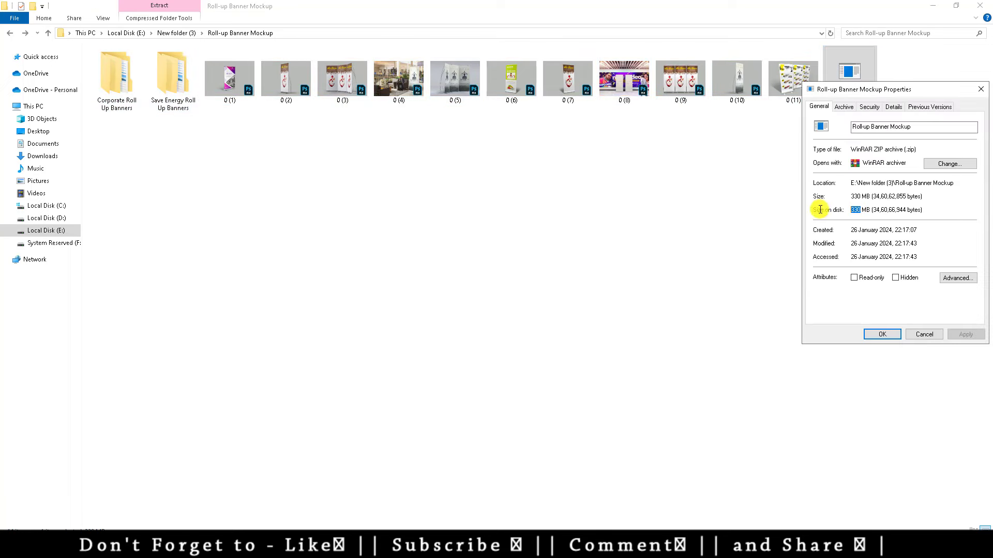
click(981, 90)
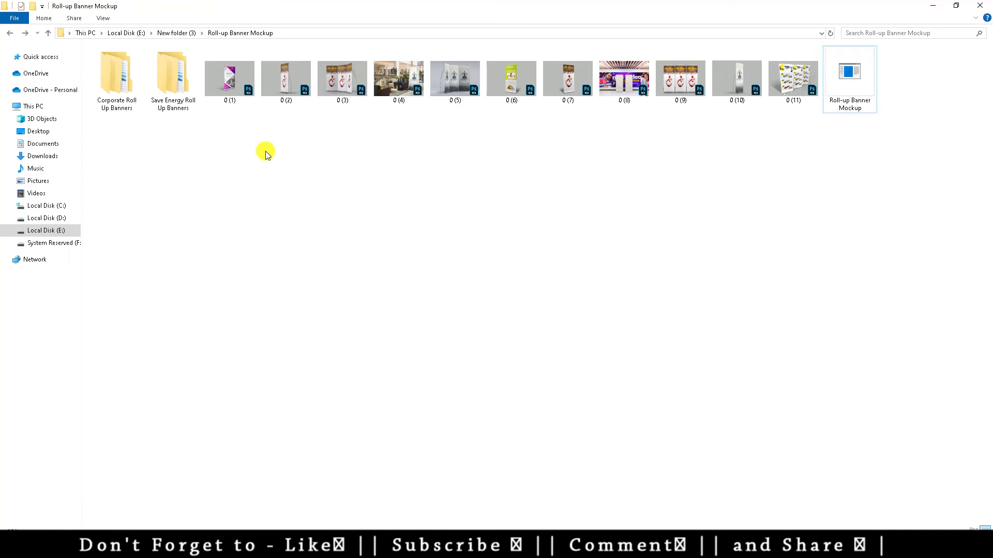
mouse_move(229, 82)
mouse_down()
mouse_move(186, 406)
mouse_move(278, 355)
mouse_up()
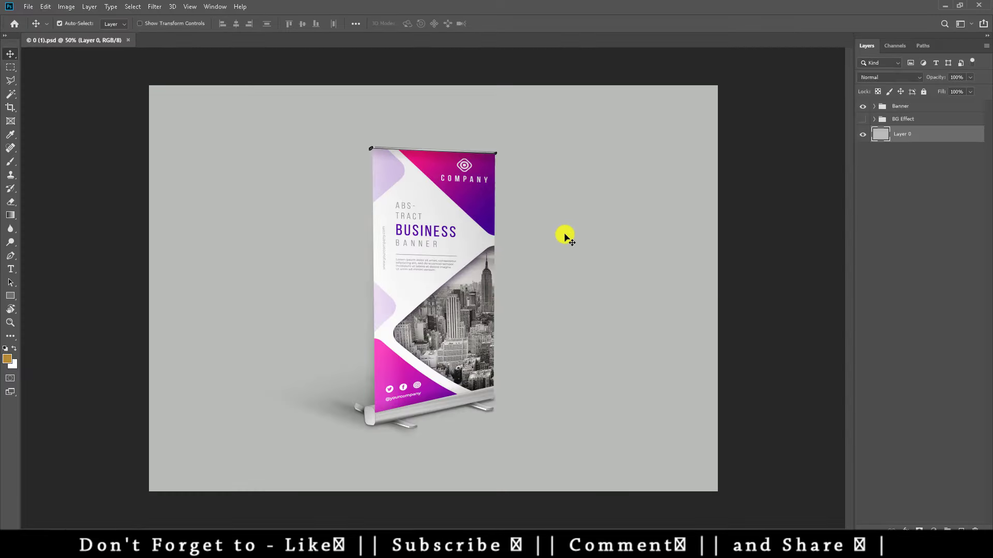
Step: Expand the Banner group and open the Image Place Here smart object
click(874, 106)
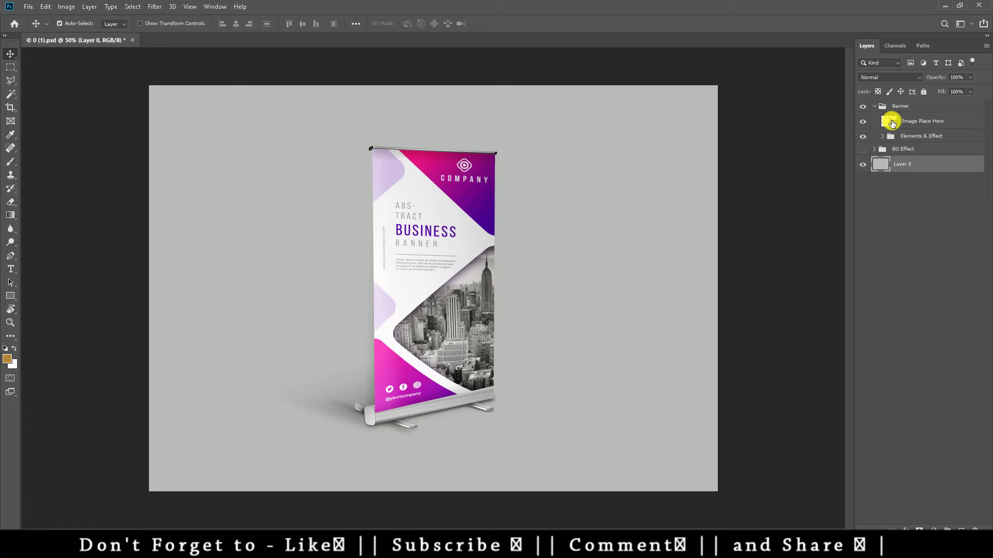
double_click(892, 122)
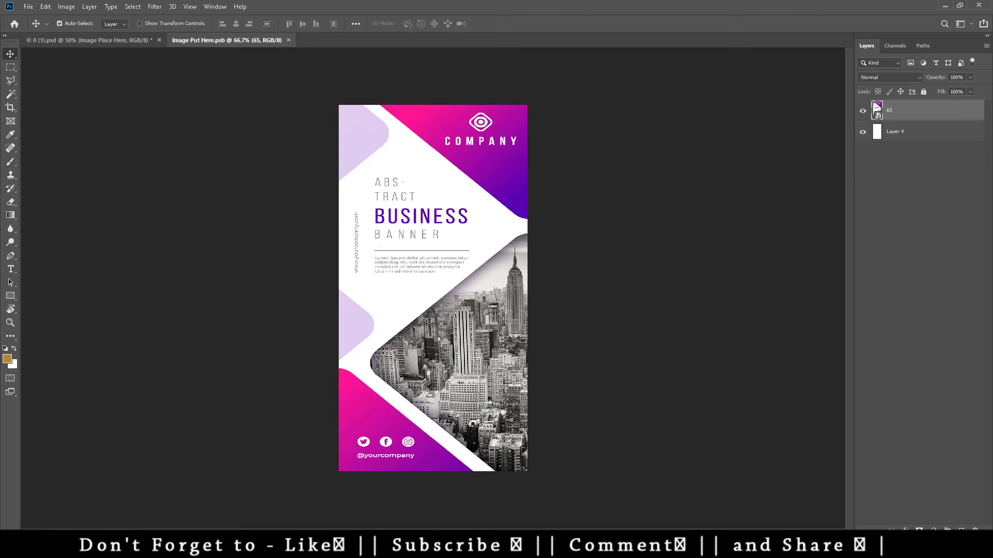
Step: Open 02 Corporate - Roll Up Banner's subfolder and drag its Corporate Roll Up Banner PSD to Photoshop
click(270, 498)
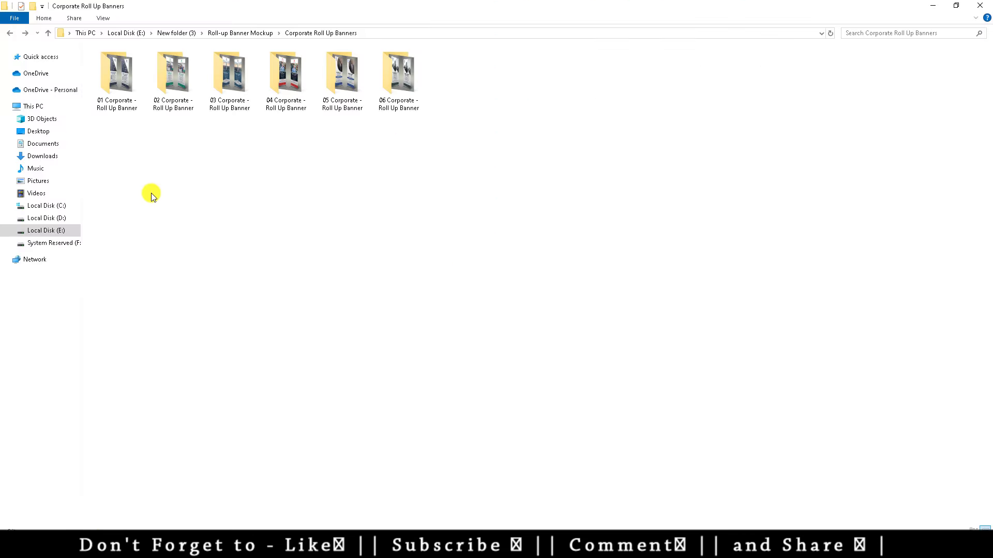
double_click(176, 72)
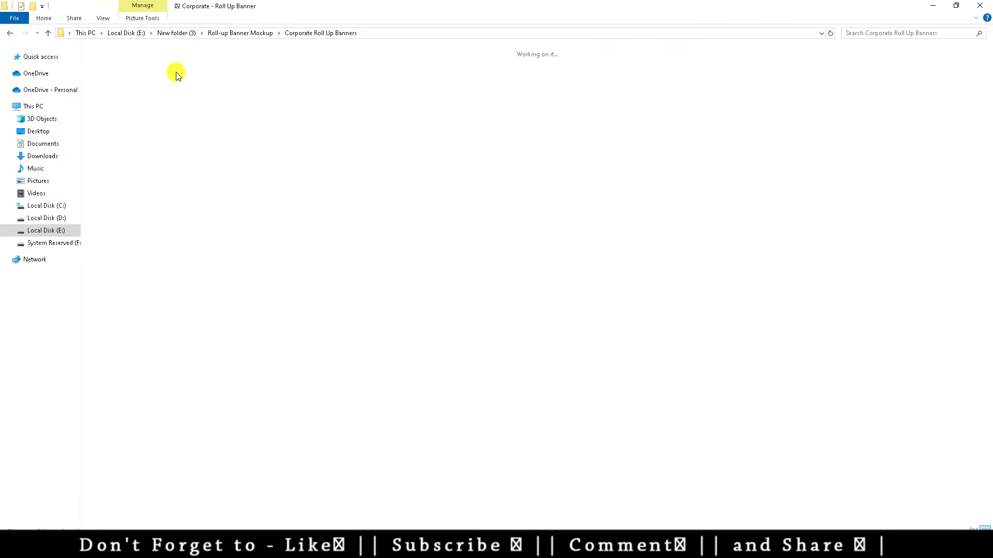
double_click(123, 75)
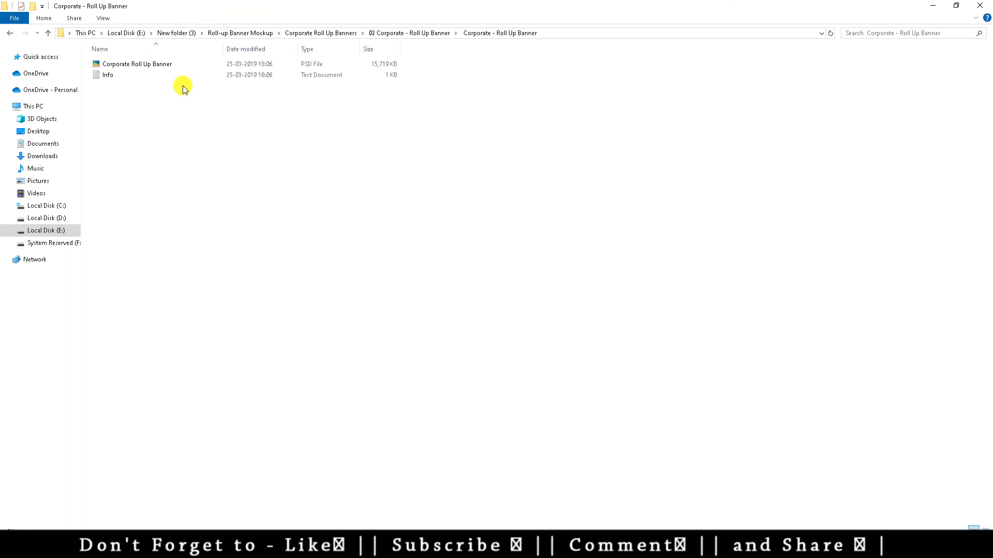
mouse_move(130, 63)
mouse_down()
mouse_move(138, 522)
mouse_move(406, 319)
mouse_move(476, 298)
mouse_up()
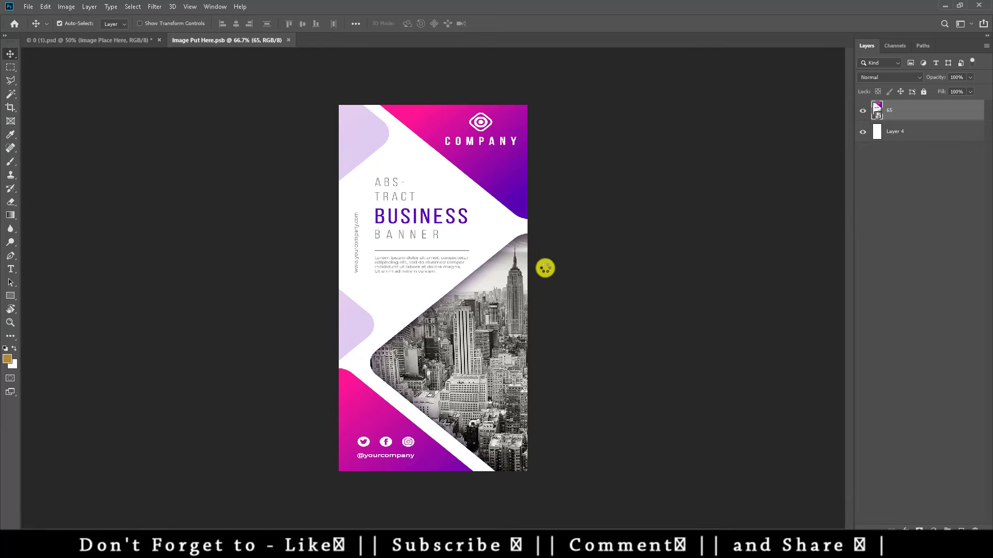
Step: Place the Corporate Roll Up Banner design, then scale and nudge it to exactly cover the page
drag(545, 268, 559, 261)
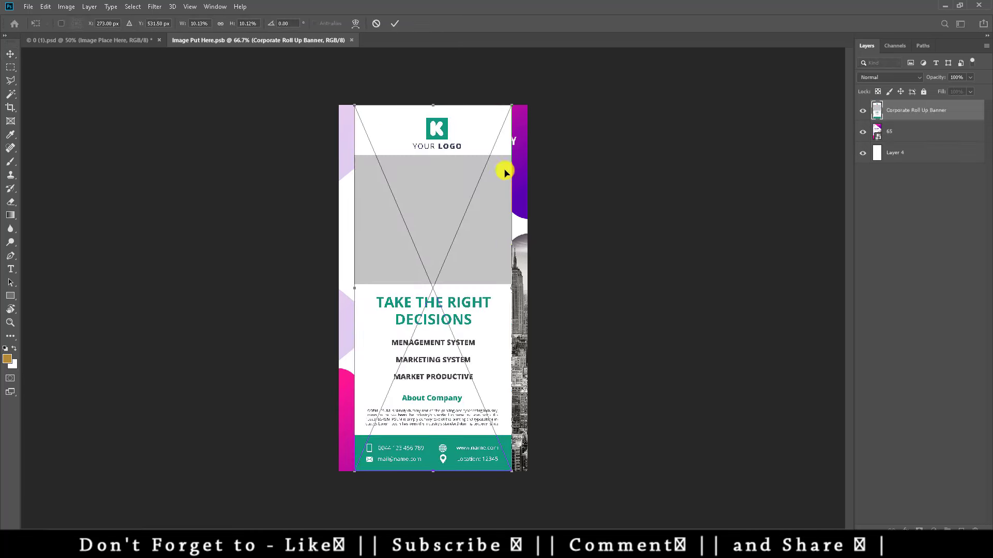
drag(510, 105, 568, 65)
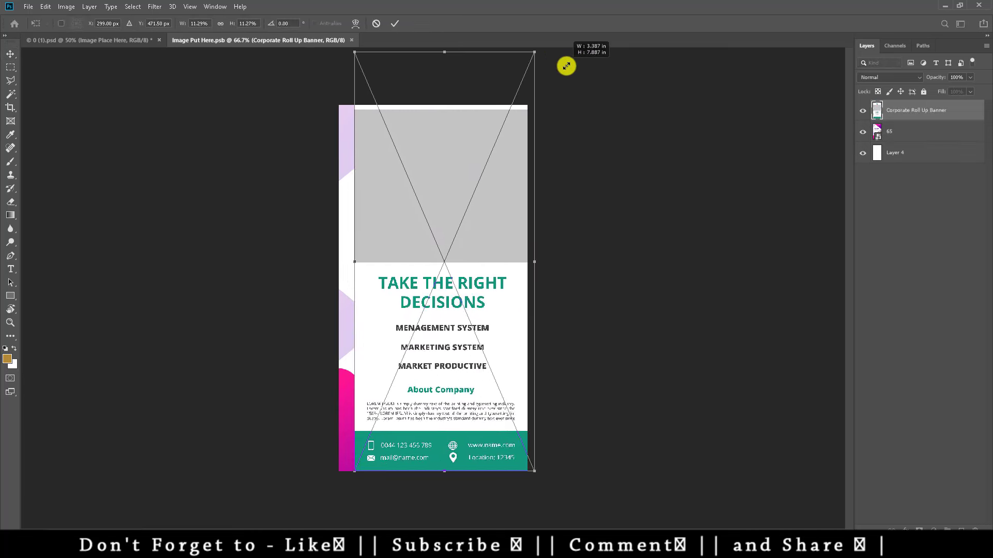
drag(514, 155, 494, 214)
drag(519, 104, 547, 83)
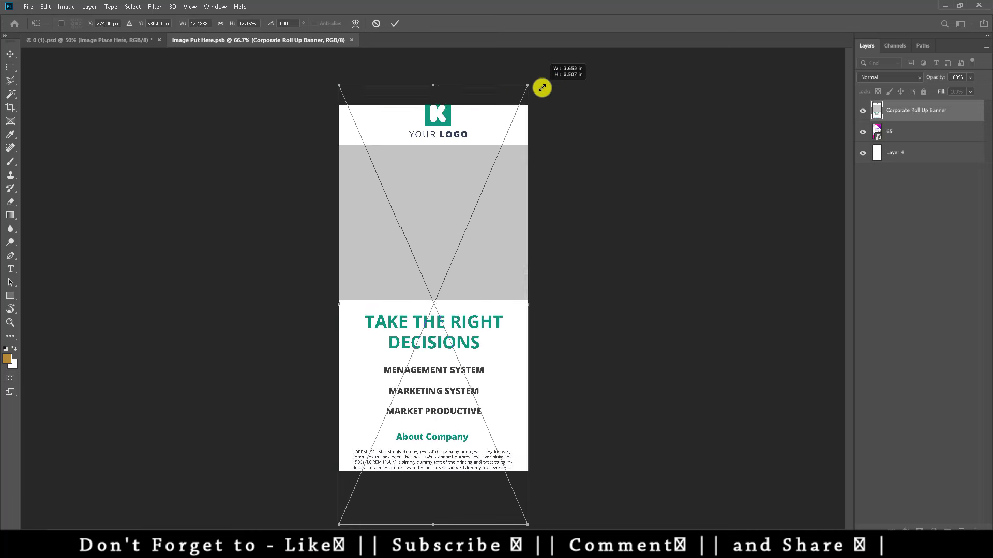
drag(512, 130, 510, 136)
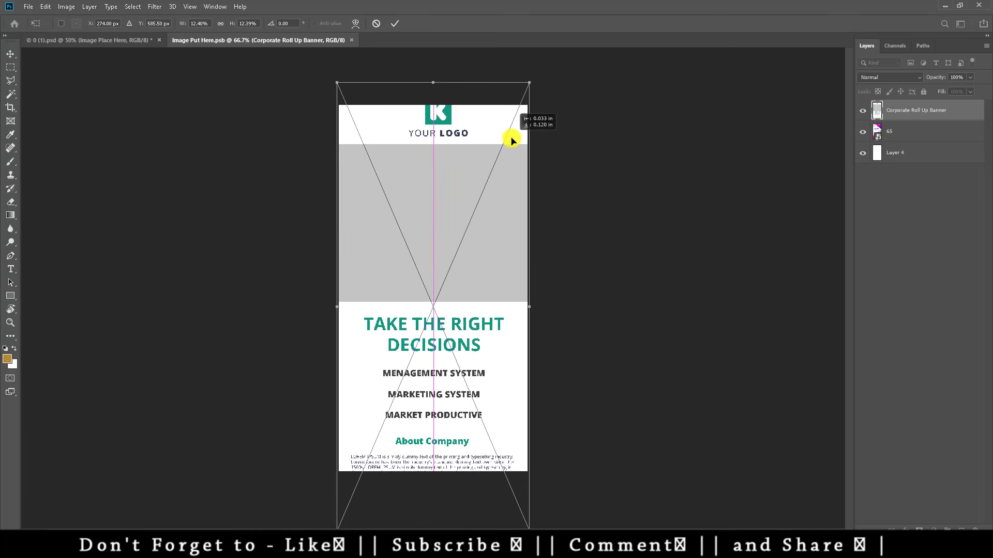
drag(529, 79, 528, 89)
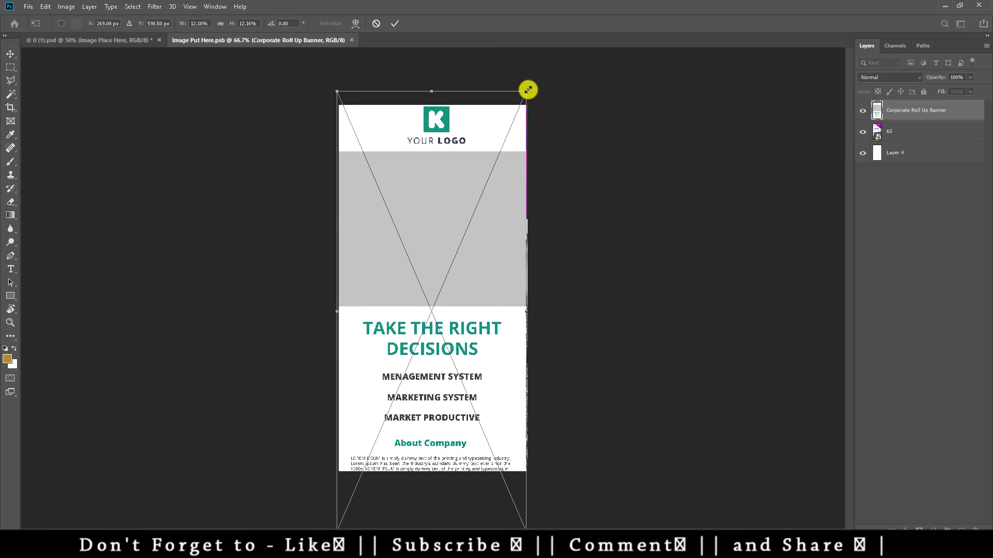
key(Right)
key(Right)
key(Right)
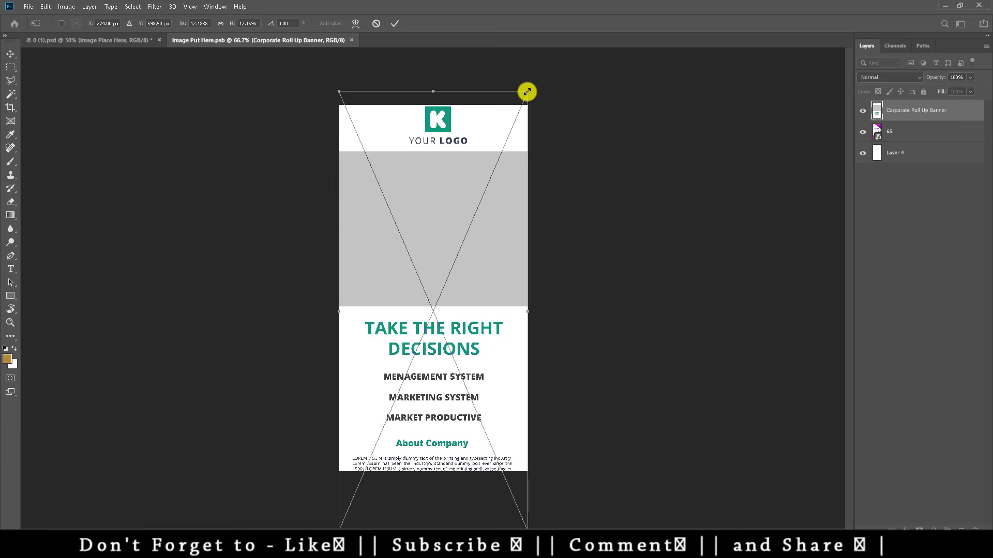
key(Up)
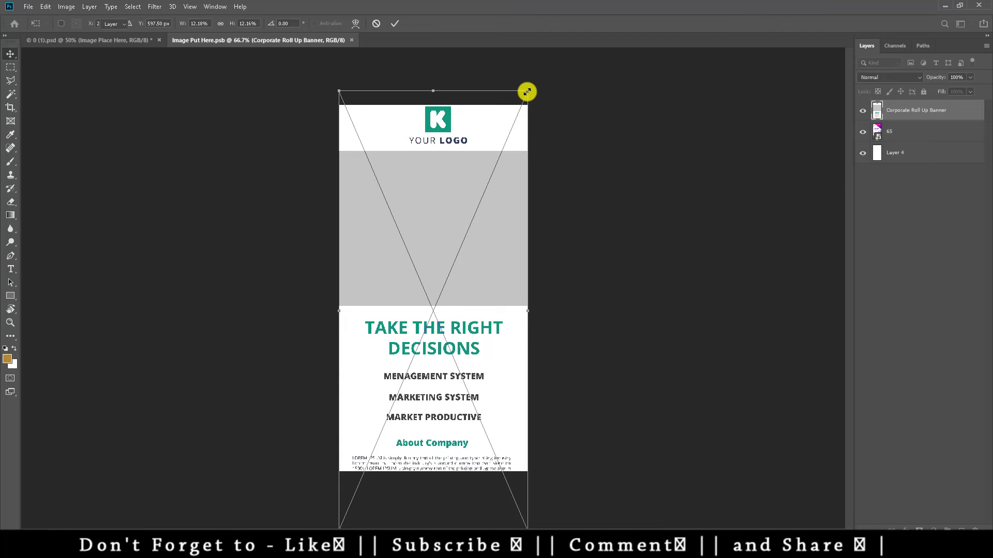
key(Return)
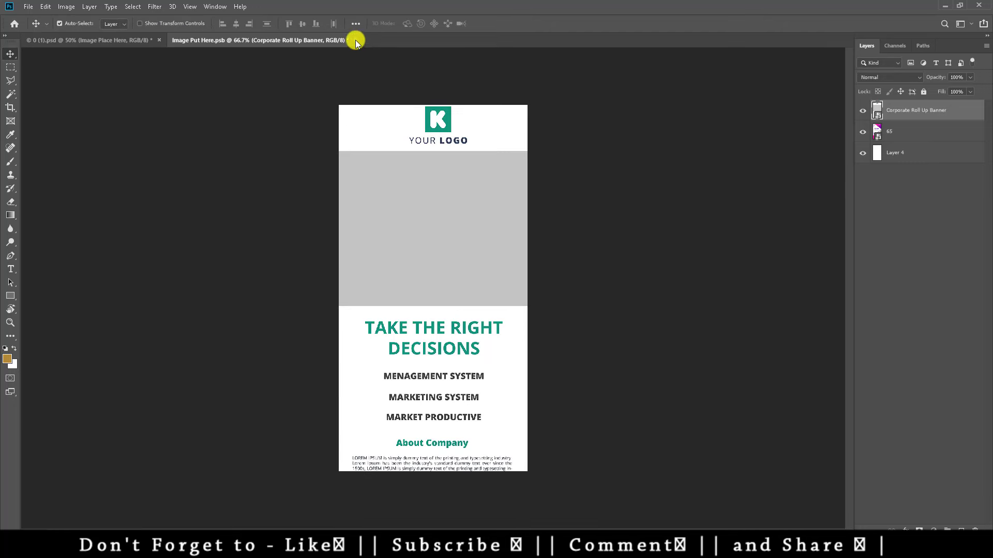
click(355, 41)
Step: Save the fitted banner into the mockup and open the original Corporate Roll Up Banner.psd
click(448, 204)
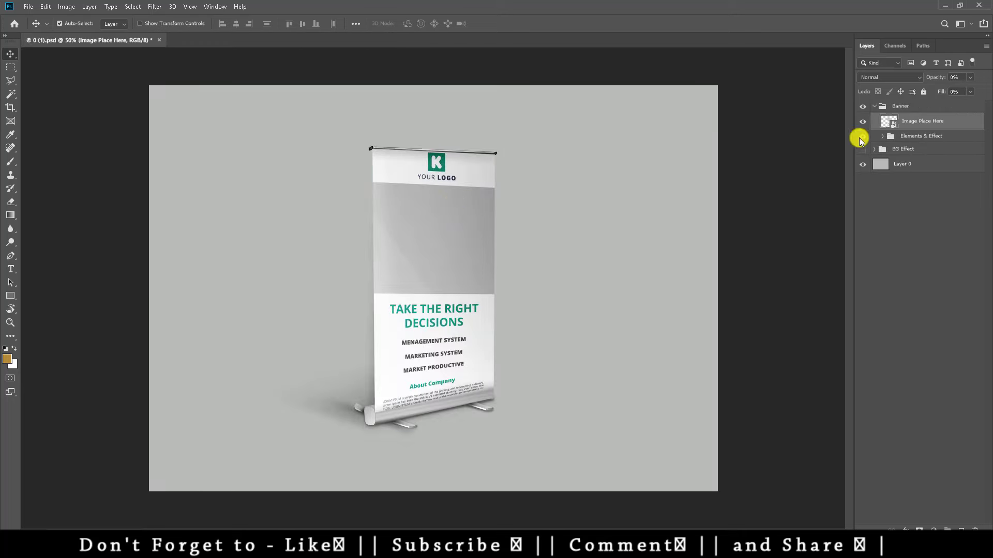
double_click(894, 123)
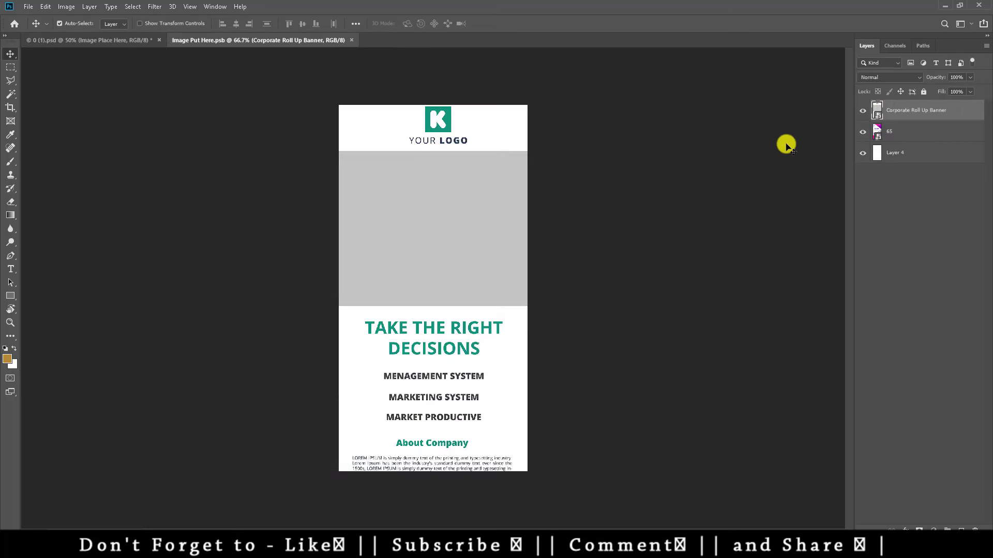
double_click(877, 115)
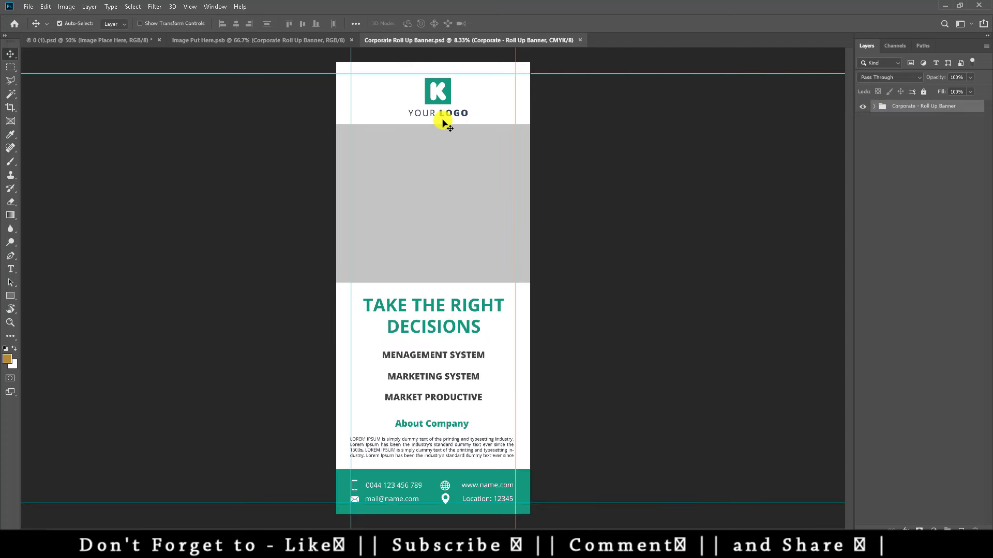
Step: Change the YOUR LOGO text under the K mark to NITESH GFX, ignoring the missing-fonts warning
key(t)
key(ctrl+plus)
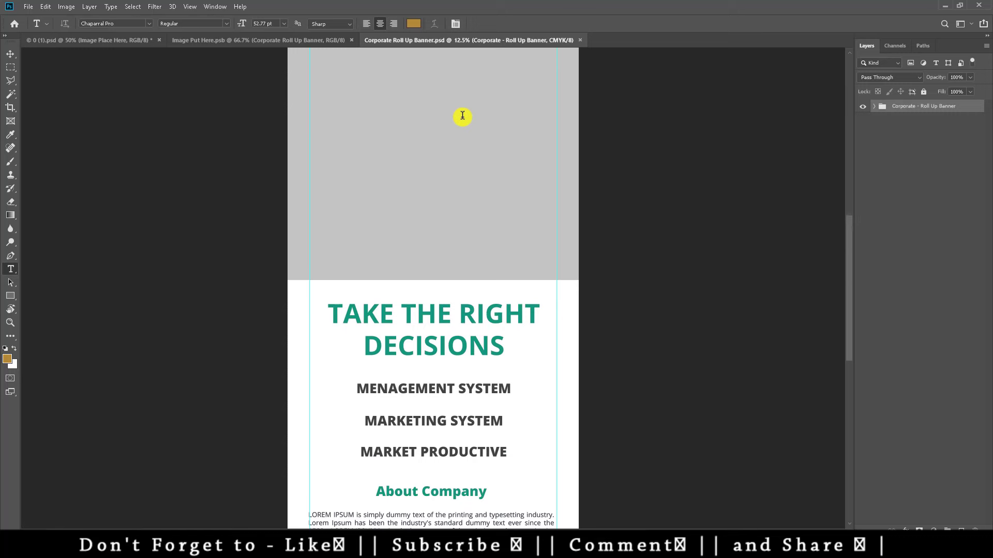
drag(451, 106, 452, 248)
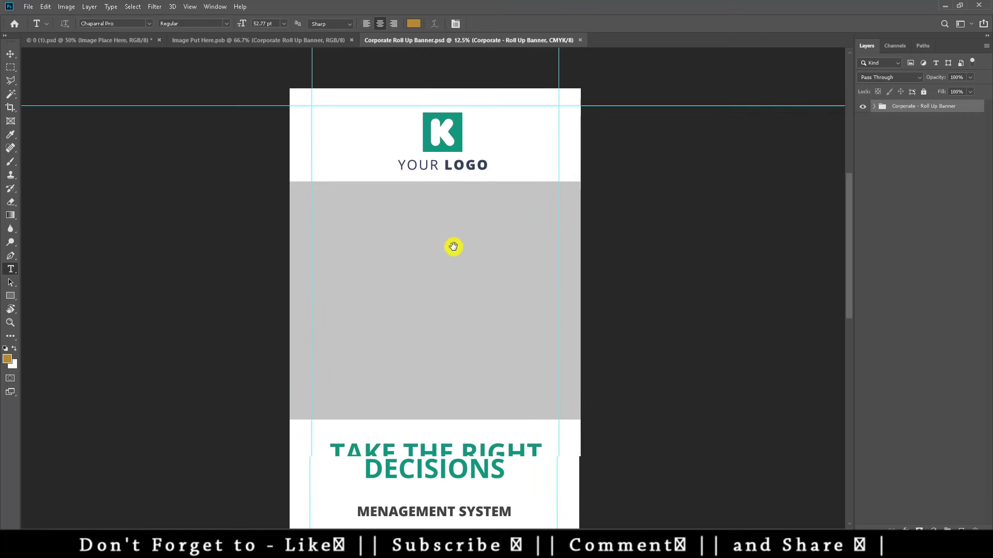
click(471, 169)
click(476, 233)
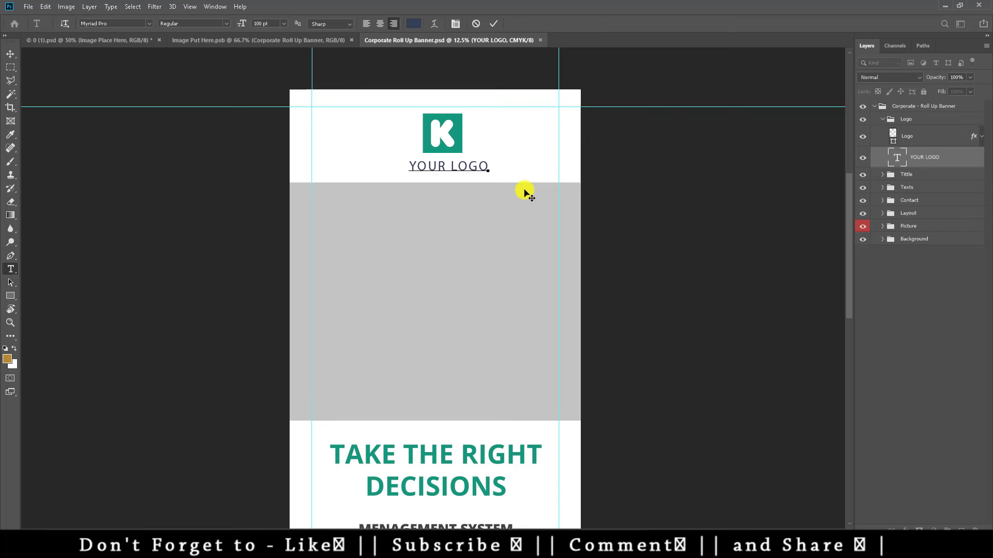
key(BackSpace)
key(BackSpace)
text(NITESH)
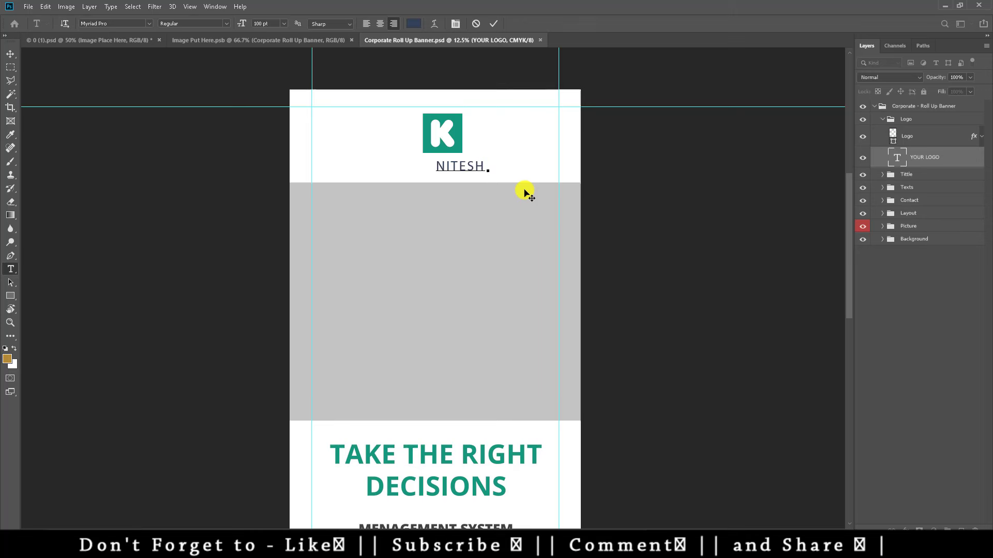
text(G)
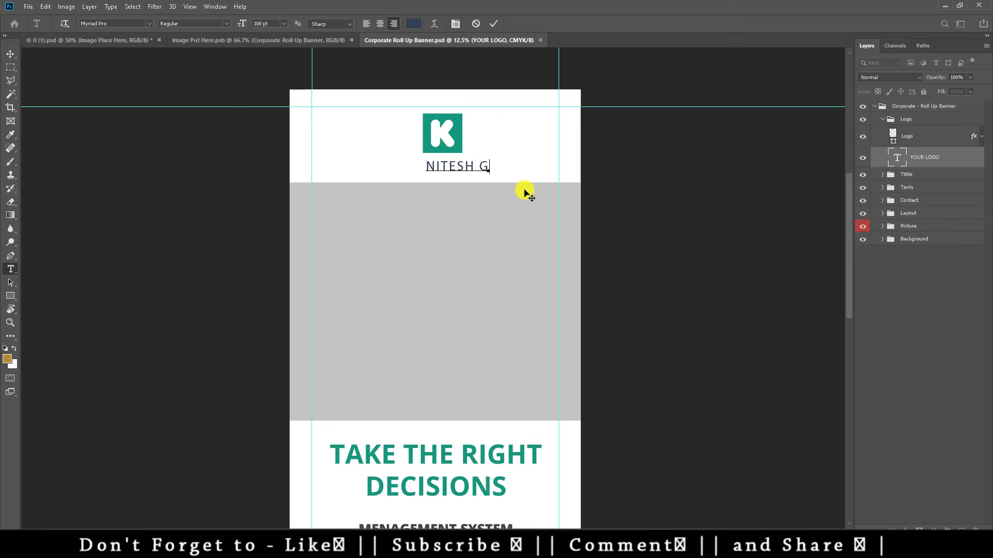
text(FX)
key(ctrl+Return)
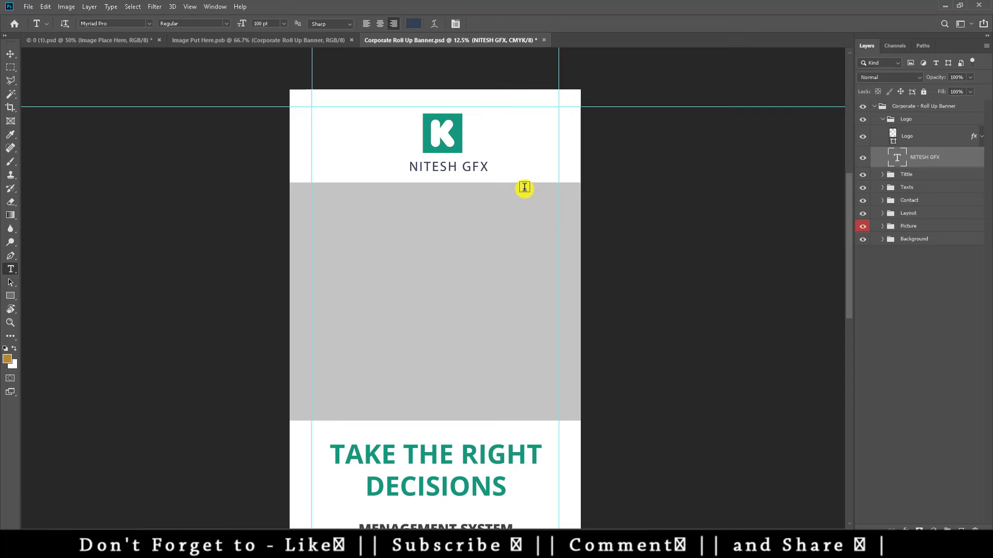
scroll(517, 223, down, 3)
Step: Select the Your Image layer under the grey area and open its placeholder contents
key(v)
right_click(450, 228)
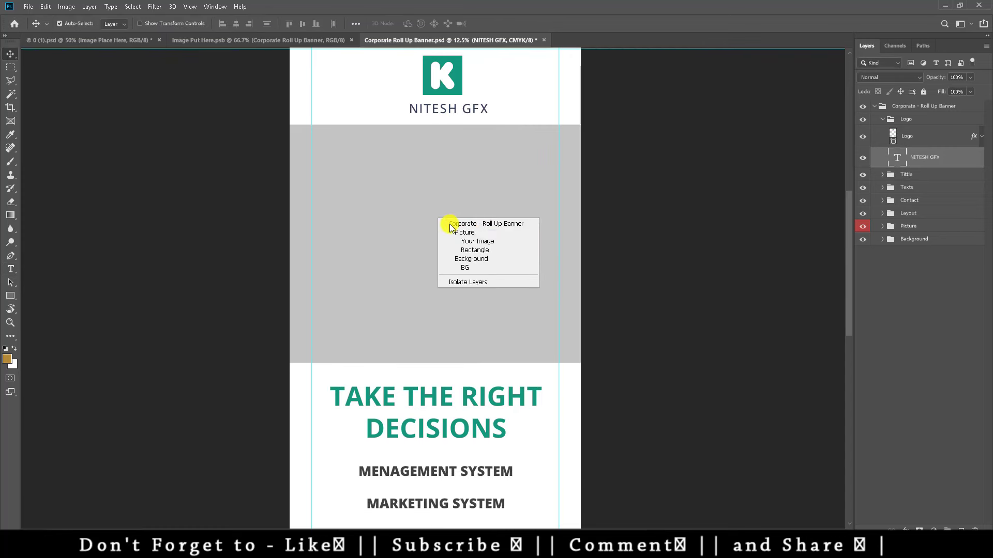
click(476, 241)
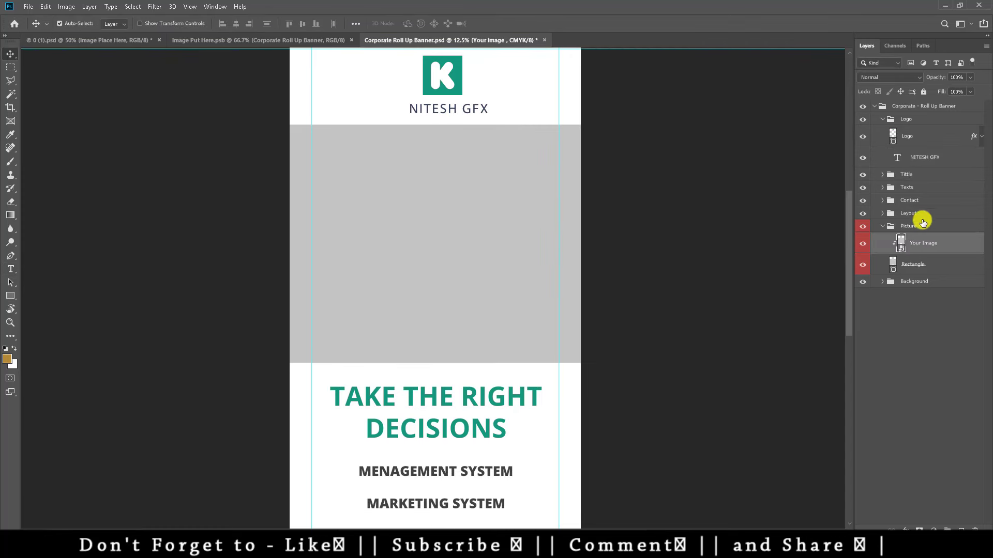
double_click(901, 250)
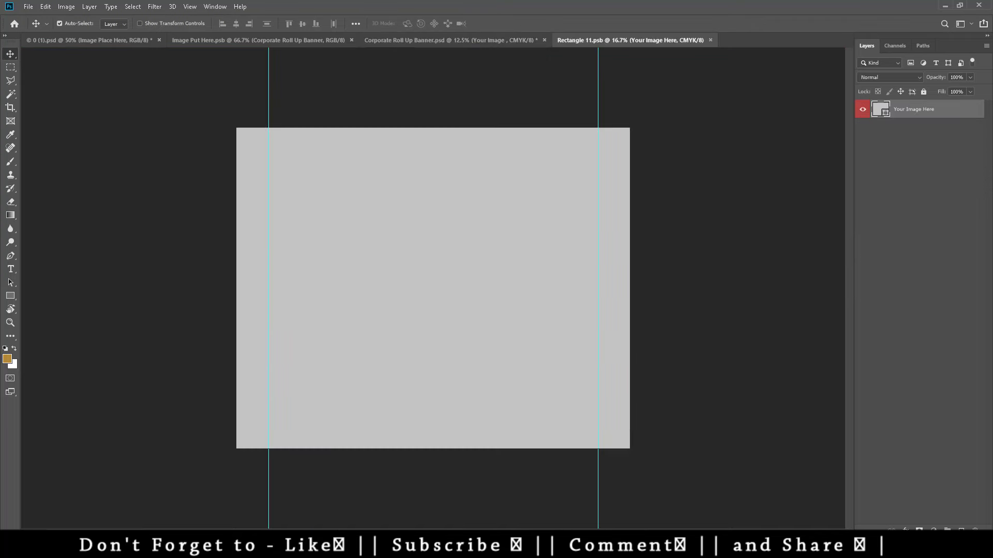
click(170, 499)
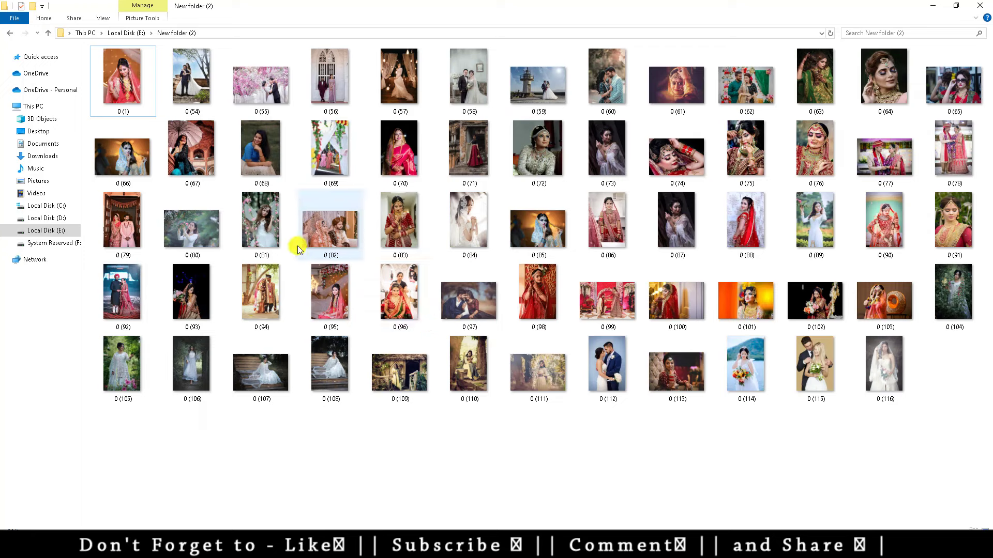
Step: Pick photo 0 (80) and bring it to the Rectangle 11.psb placeholder in Photoshop
click(200, 228)
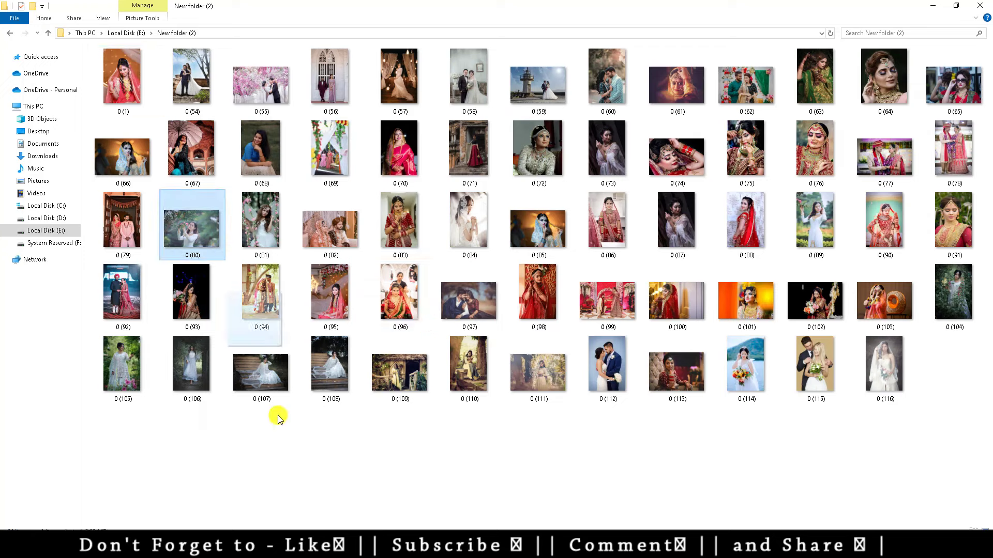
click(168, 543)
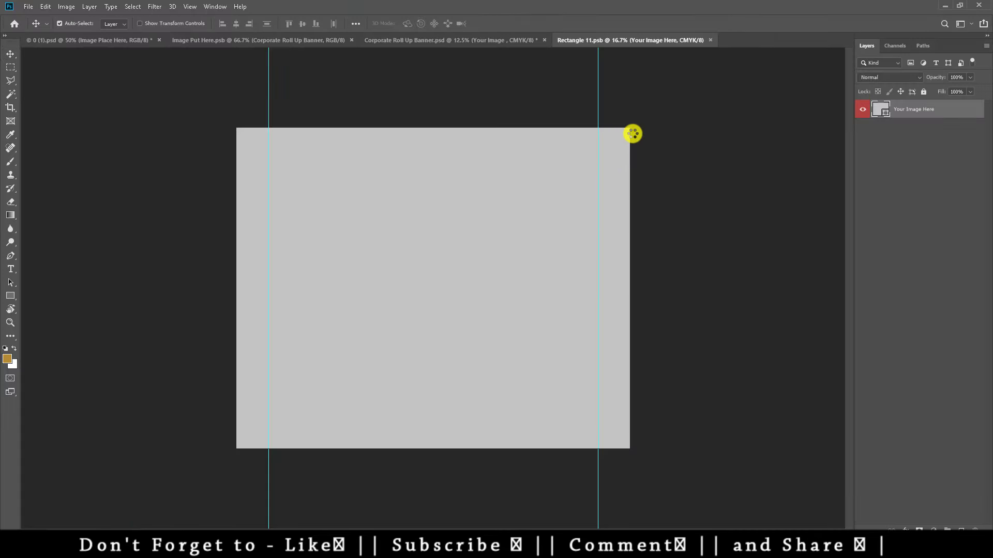
Step: Scale photo 0 (80) to cover the grey rectangle and save it into the banner
mouse_move(632, 134)
mouse_down()
mouse_move(631, 150)
mouse_move(779, 77)
mouse_up()
drag(233, 423, 177, 467)
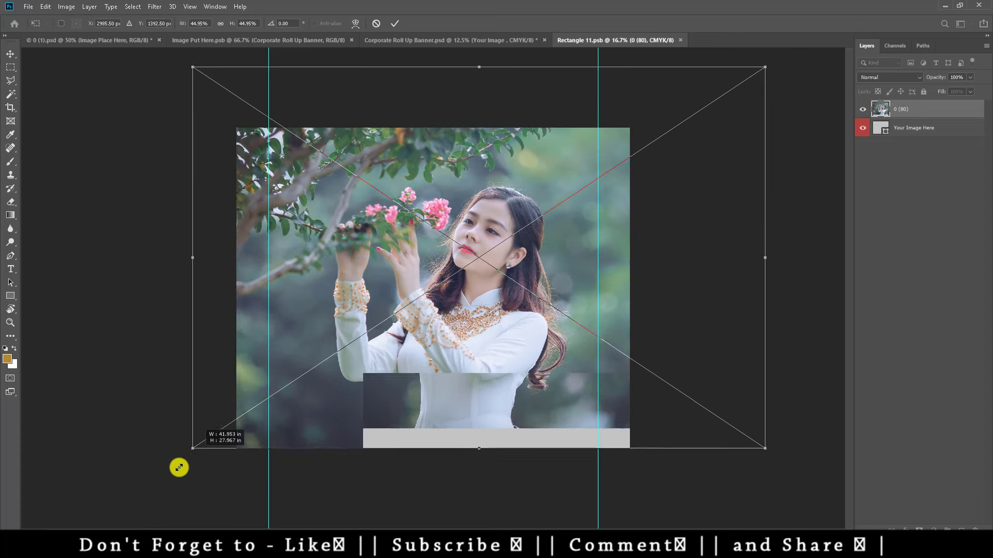
drag(357, 409, 380, 412)
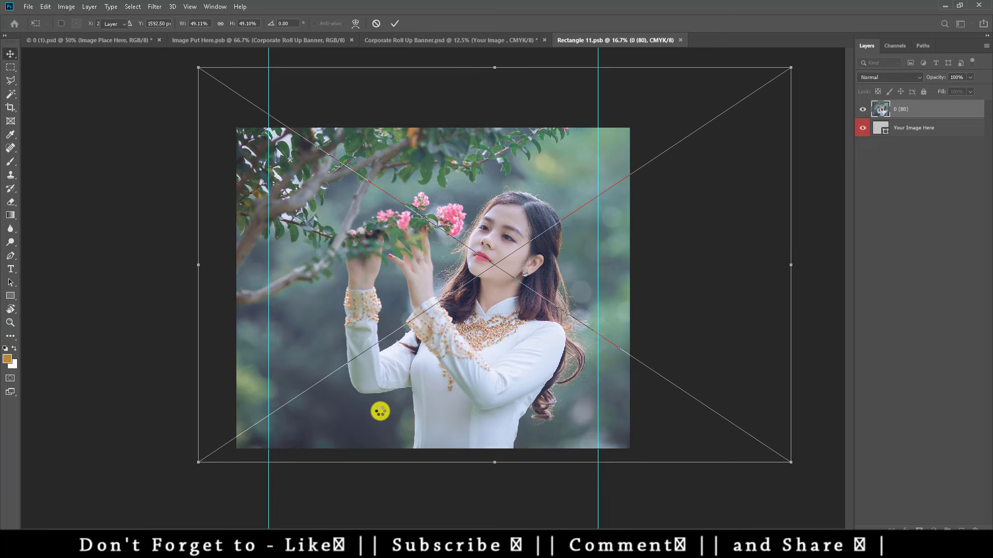
key(Return)
click(680, 40)
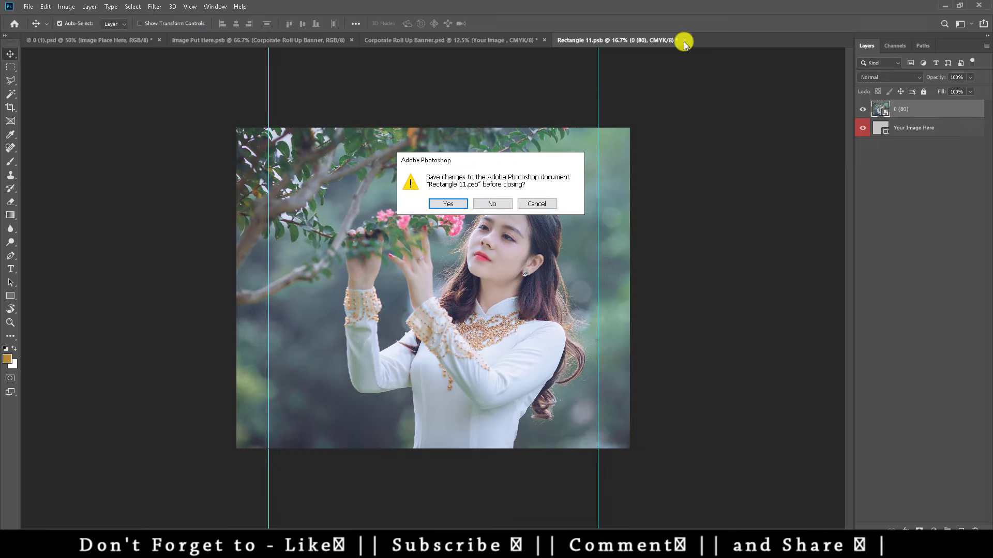
click(450, 204)
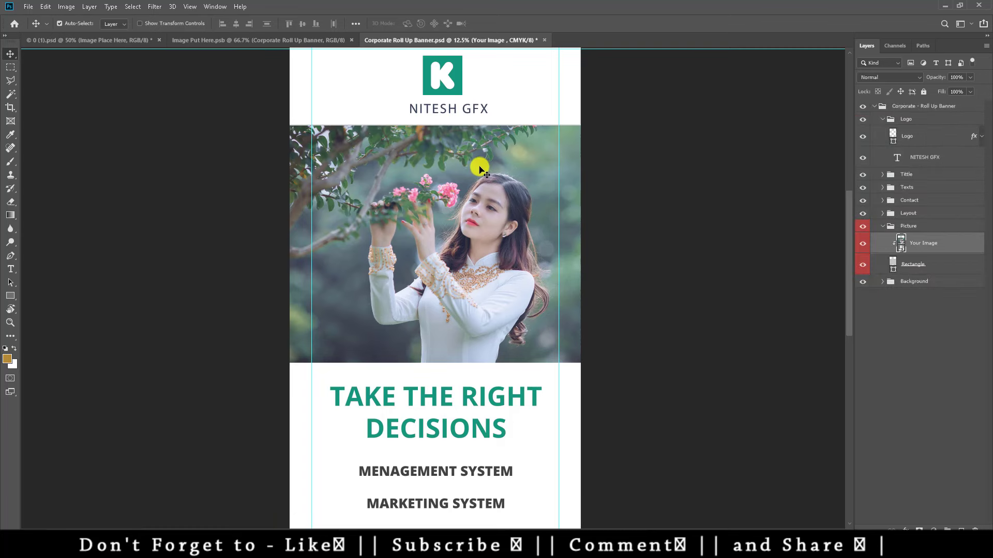
Step: Close Corporate Roll Up Banner.psd, saving its changes so the Image Put Here banner updates
scroll(478, 279, down, 1)
scroll(475, 289, down, 2)
scroll(472, 289, down, 2)
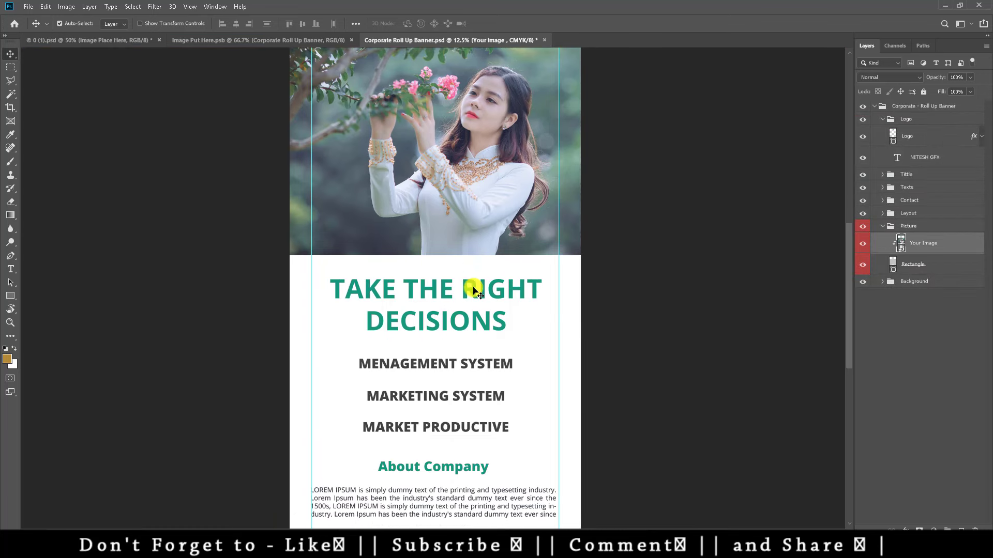
scroll(485, 223, up, 1)
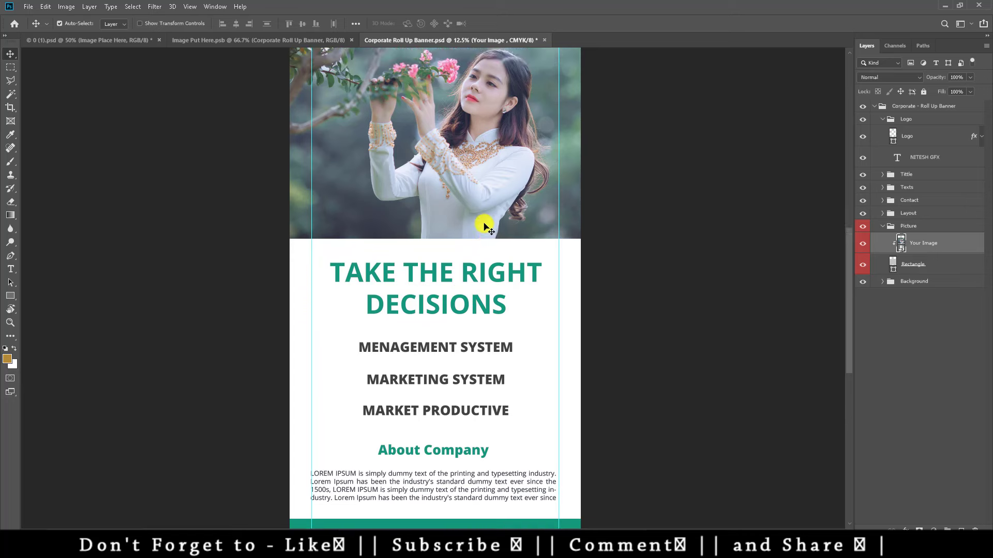
scroll(483, 223, up, 1)
click(547, 40)
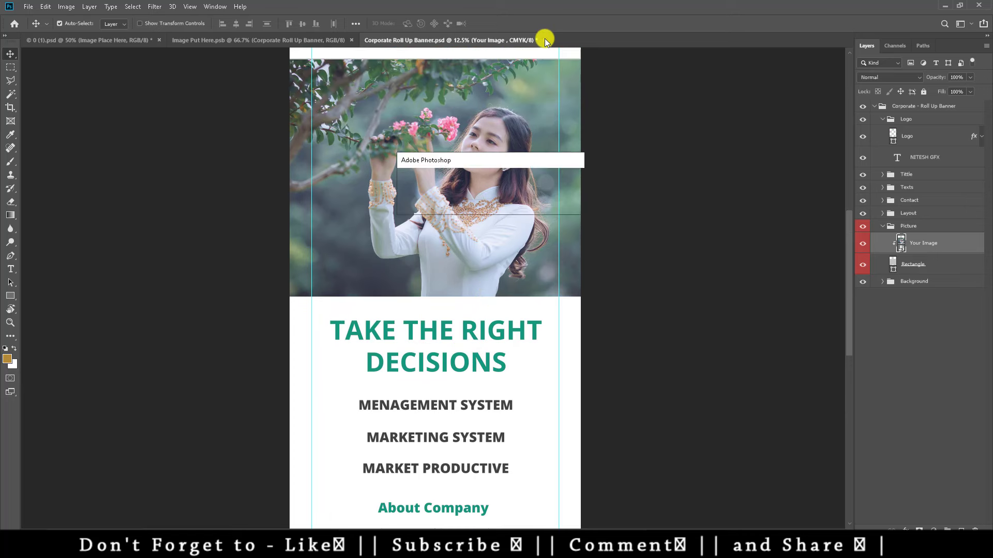
click(457, 201)
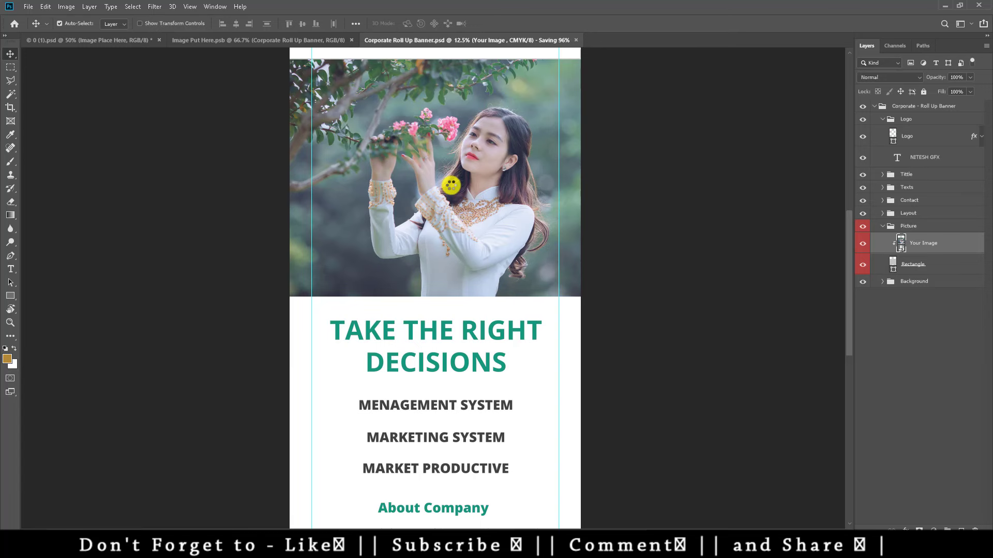
key(ctrl+w)
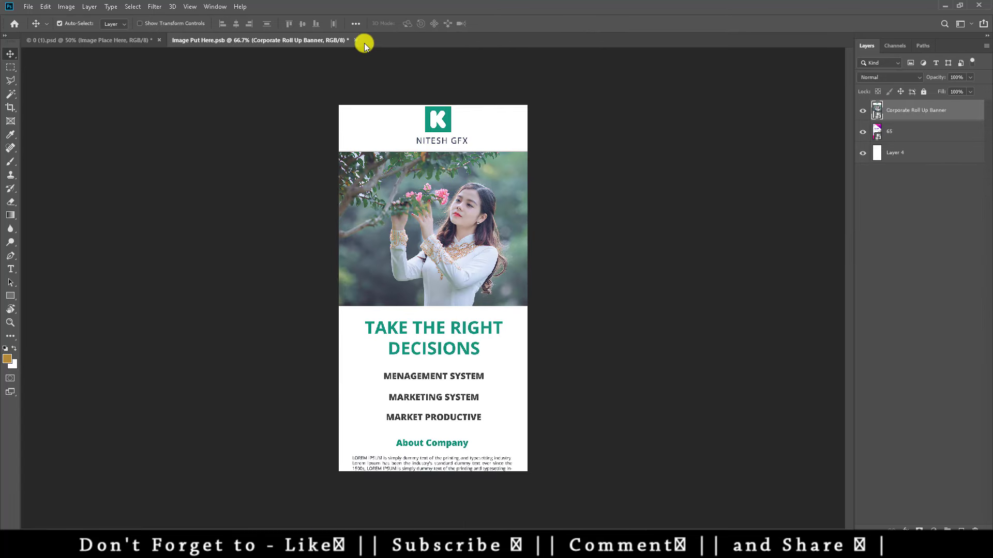
Step: Save Image Put Here.psb, check the updated stand mockup's layers, then close the mockup
click(356, 40)
click(448, 204)
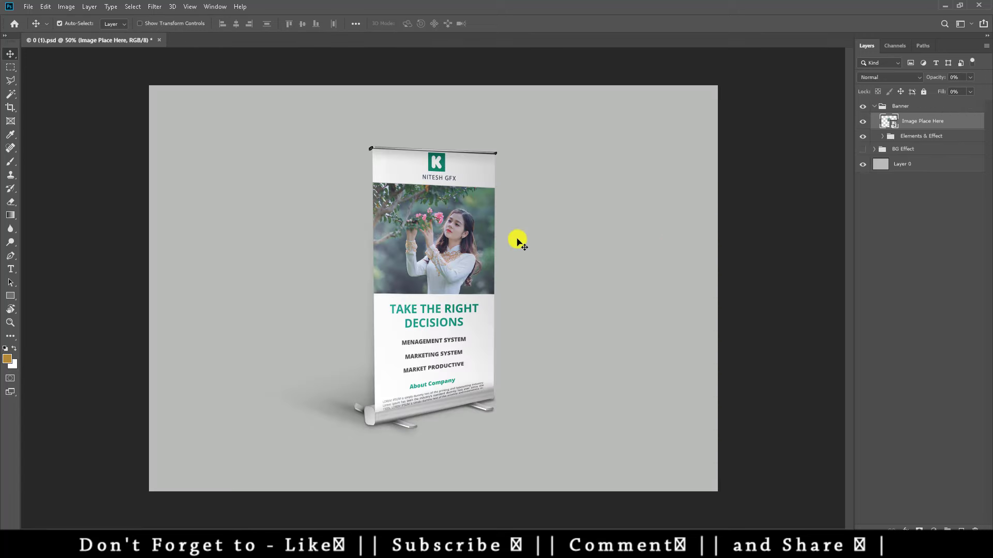
key(ctrl+plus)
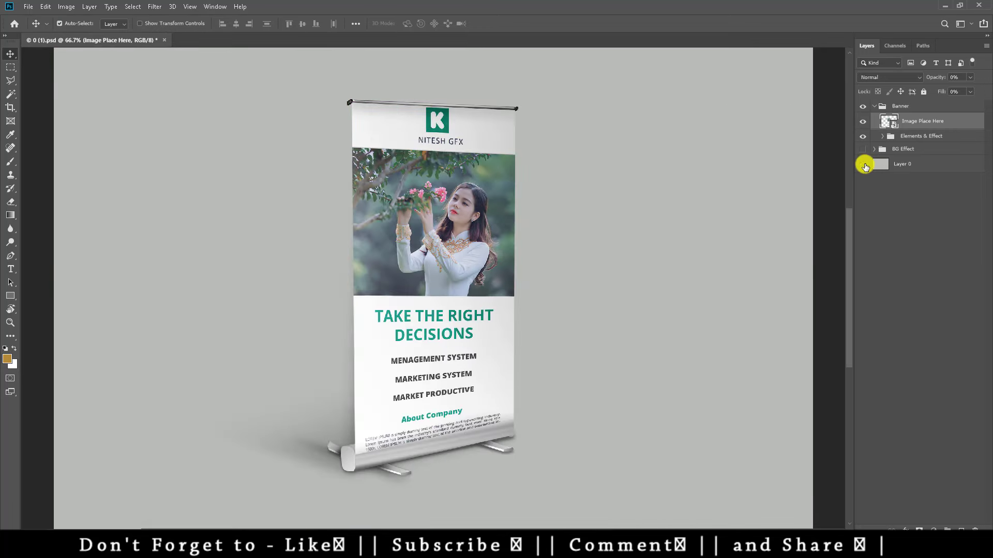
click(864, 164)
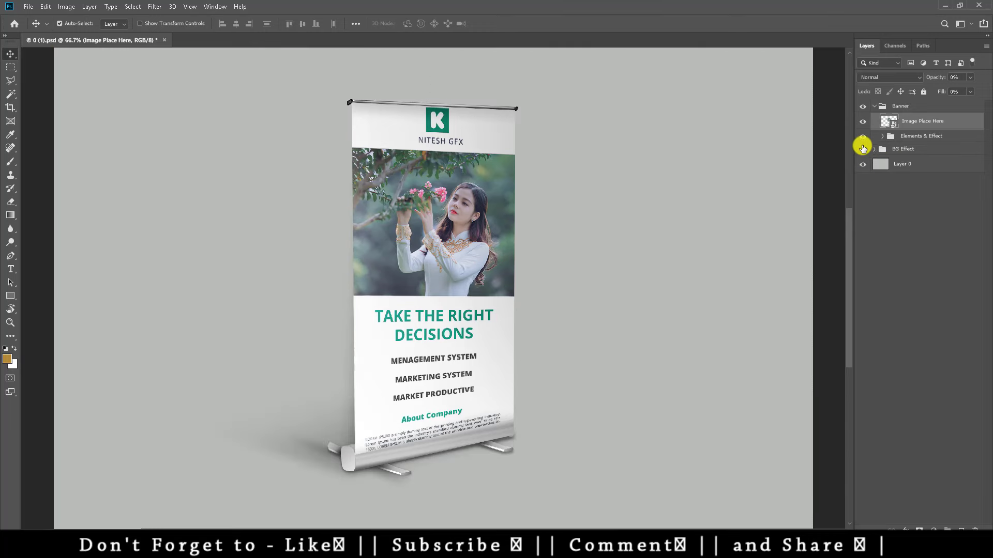
click(863, 136)
key(ctrl+w)
Step: Discard the mockup changes, then open 0 (2).psd and its ice cream banner smart object
click(486, 204)
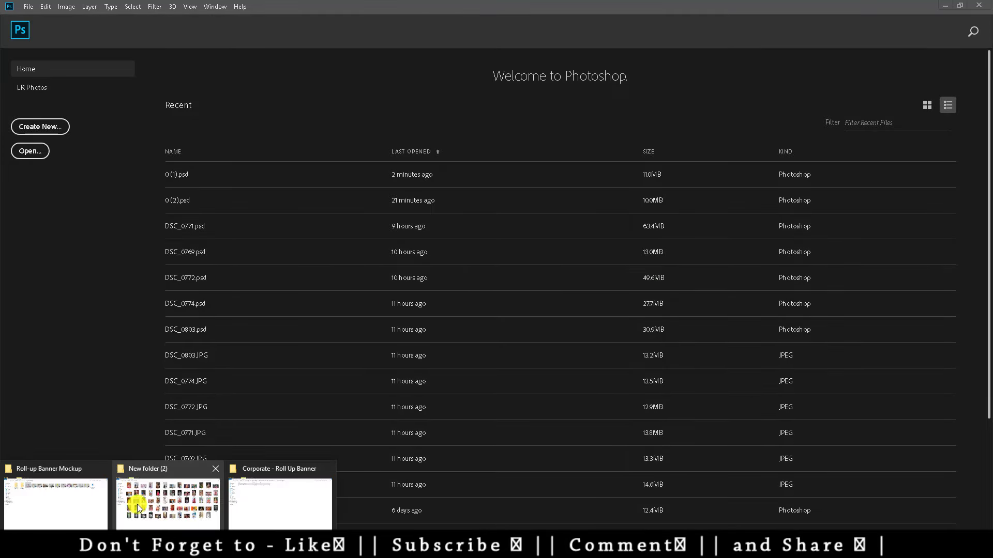
click(89, 506)
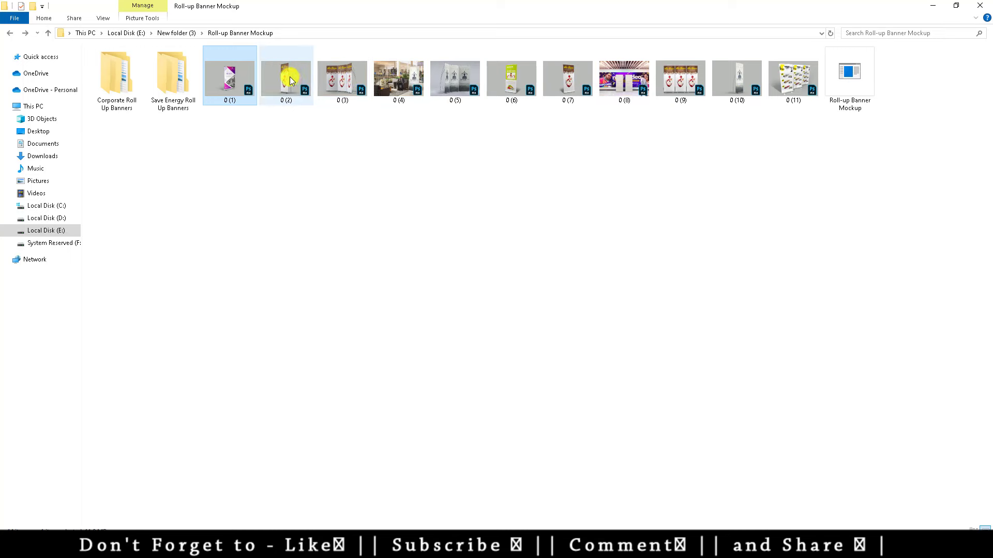
mouse_move(286, 81)
mouse_down()
mouse_move(174, 505)
mouse_move(408, 330)
mouse_move(109, 530)
mouse_up()
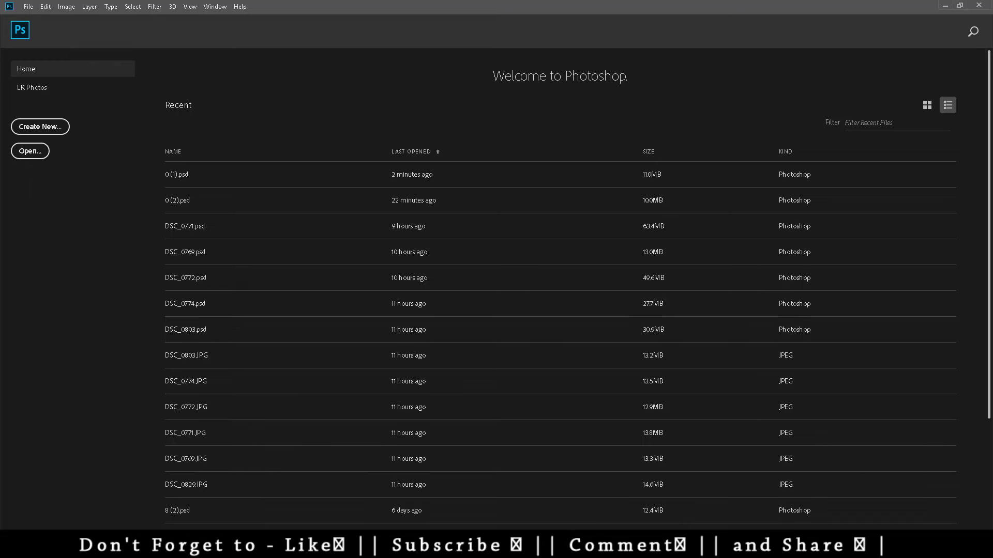
click(100, 505)
drag(278, 80, 201, 429)
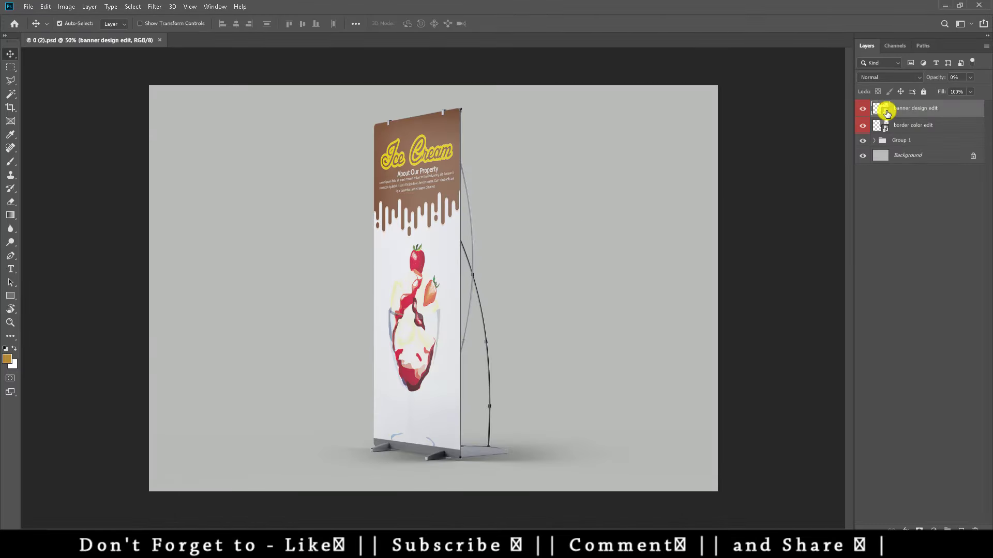
double_click(886, 111)
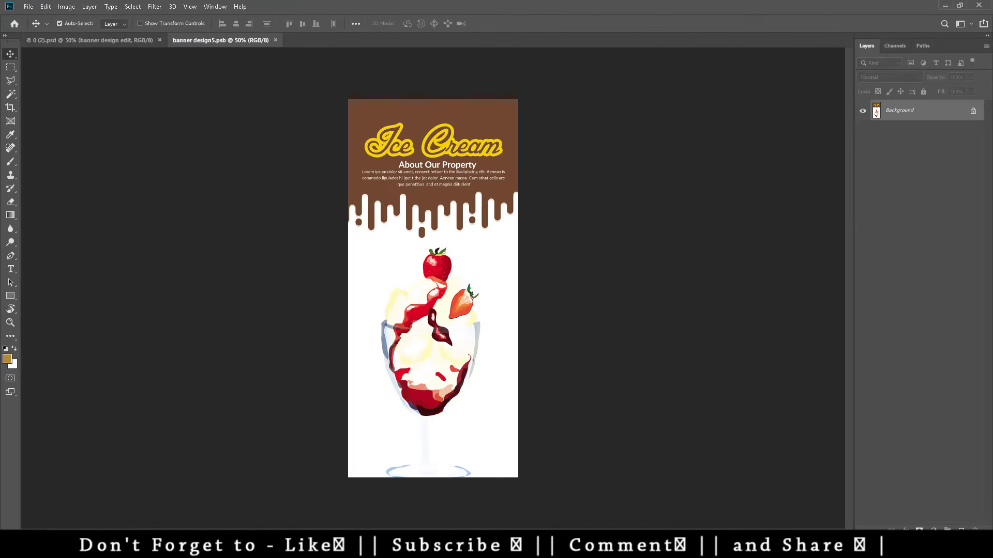
click(158, 509)
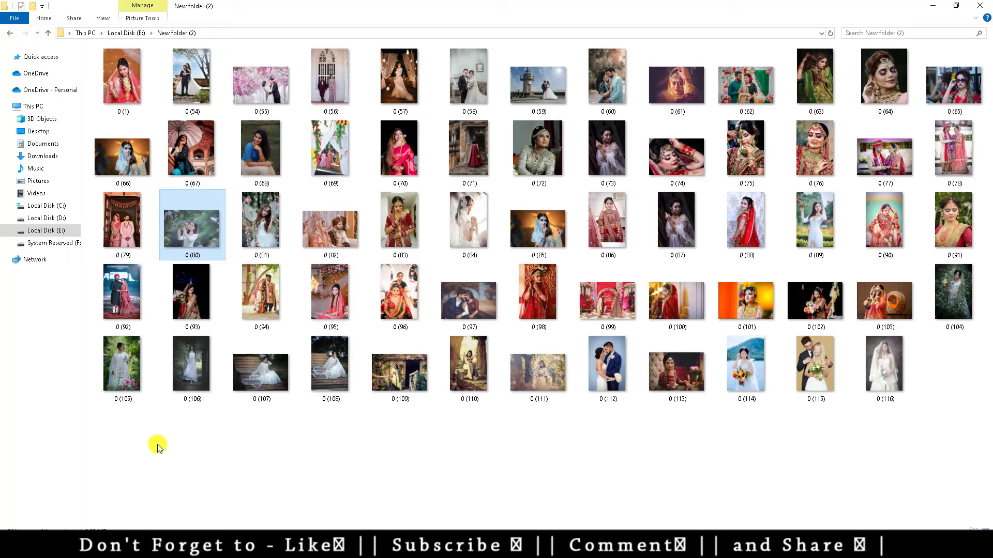
Step: Find the PSD under Save Energy Roll Up Banners > 02 > Save Energy - Roll Up Banner and drag it into Photoshop
click(252, 497)
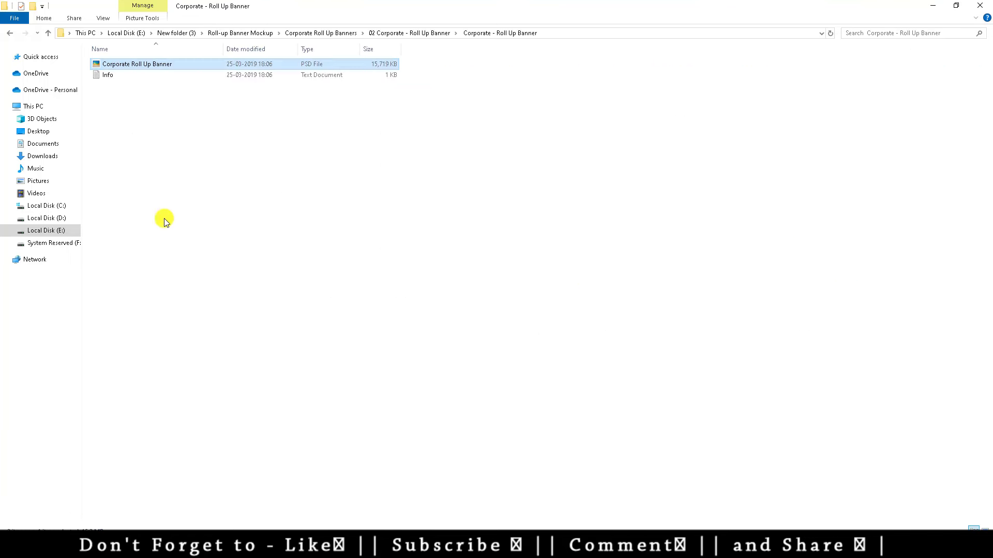
click(10, 34)
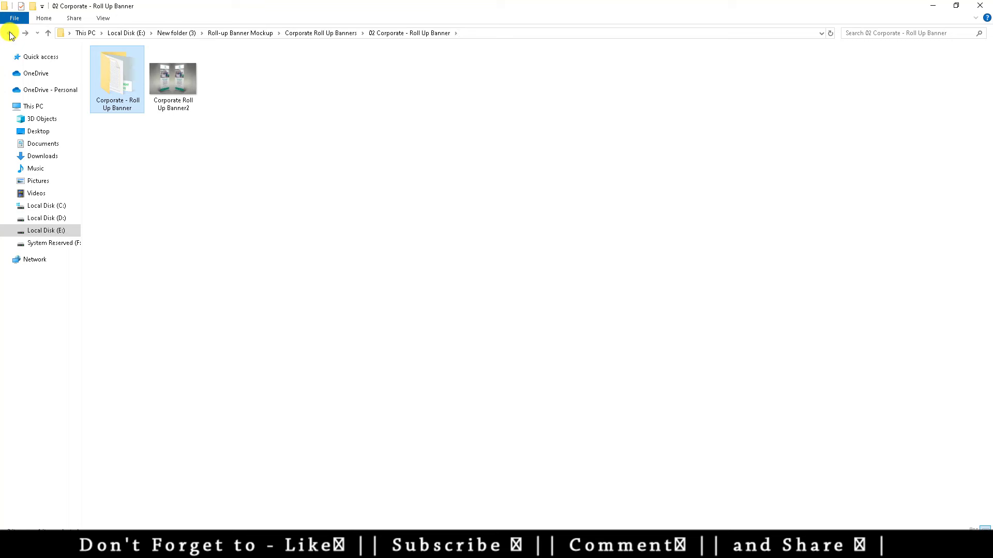
click(10, 34)
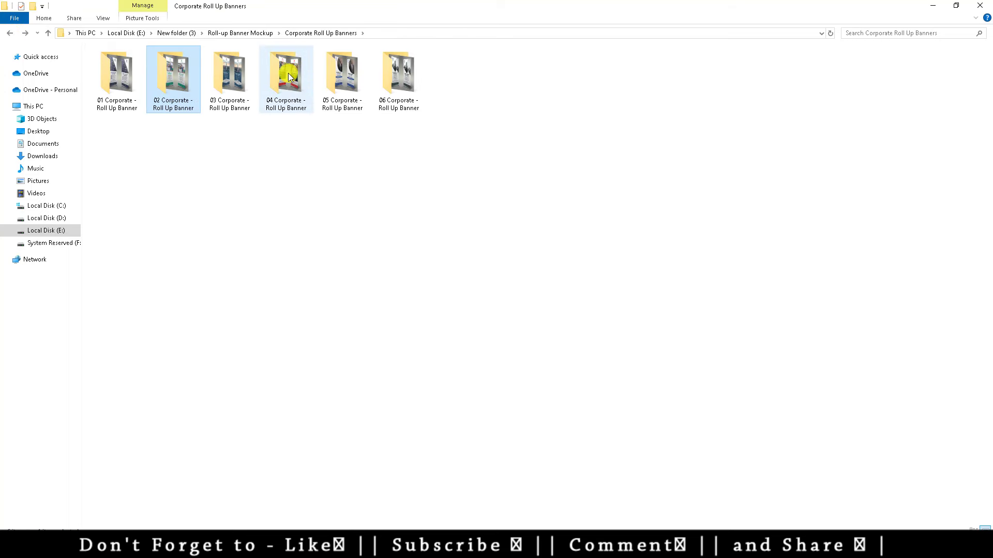
click(10, 34)
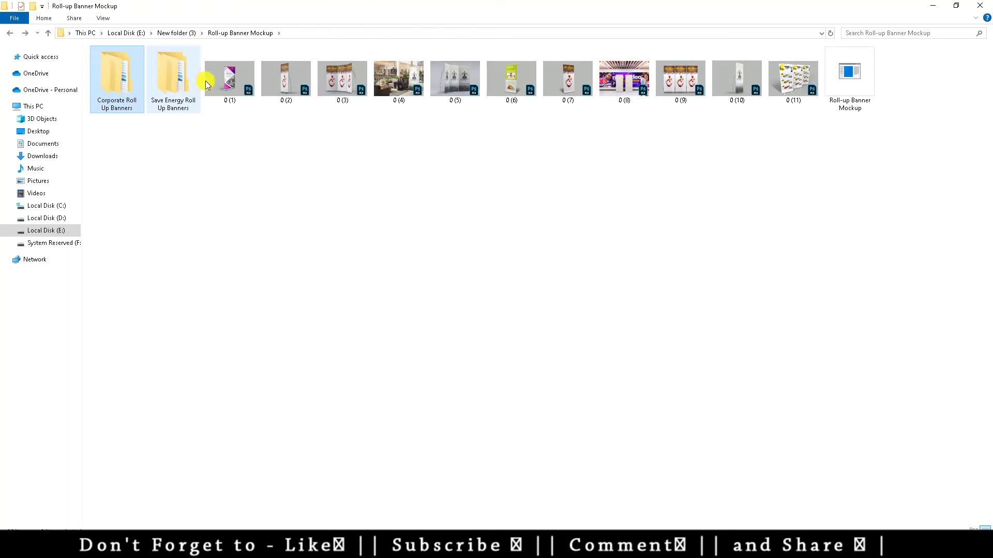
double_click(174, 84)
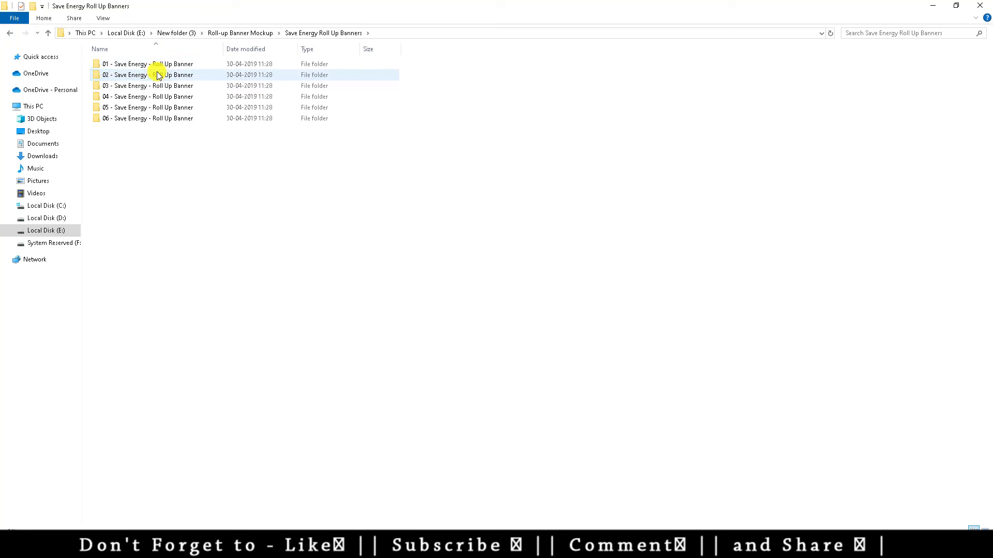
double_click(157, 75)
double_click(111, 78)
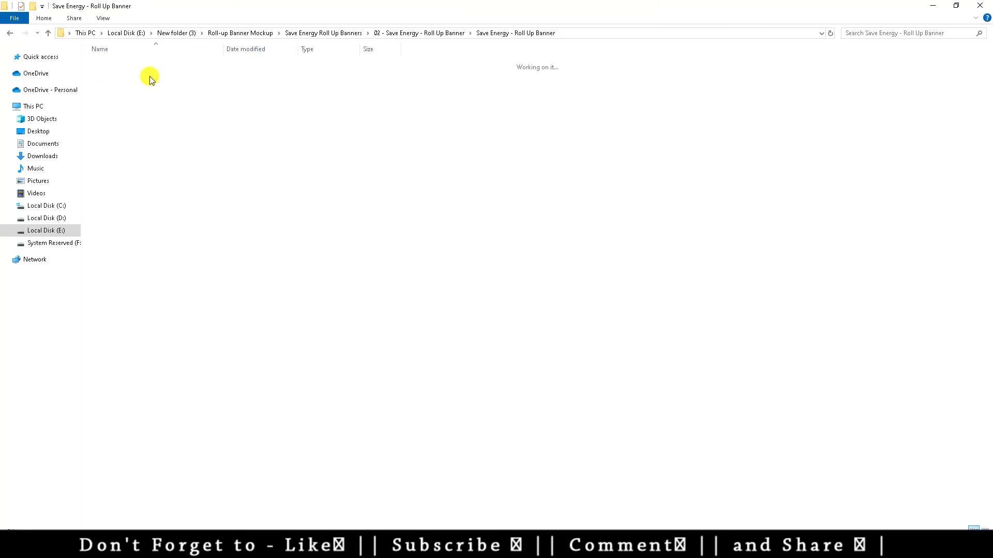
drag(151, 75, 145, 555)
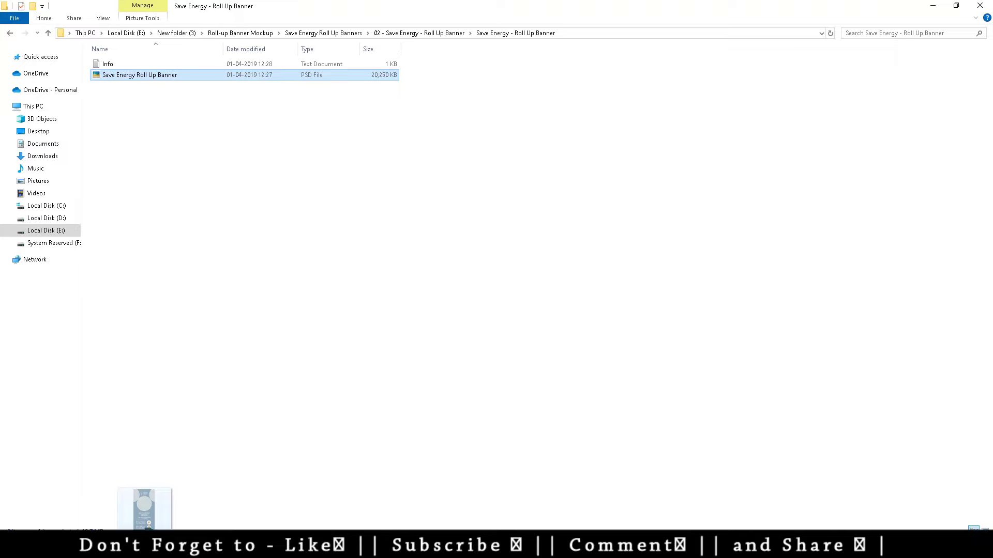
drag(144, 517, 416, 264)
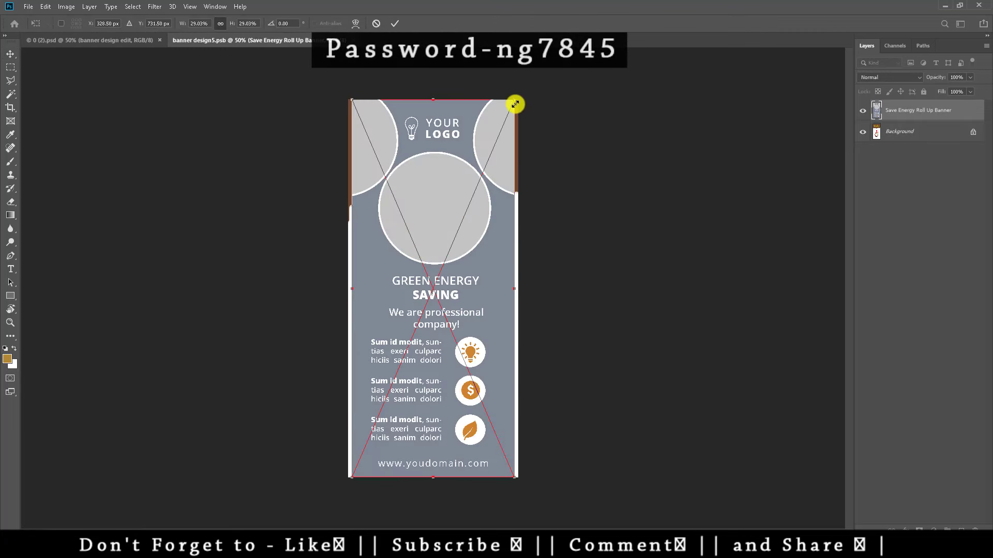
Step: Scale the placed Save Energy banner to about 31%, nudge it into position and commit
drag(515, 104, 522, 81)
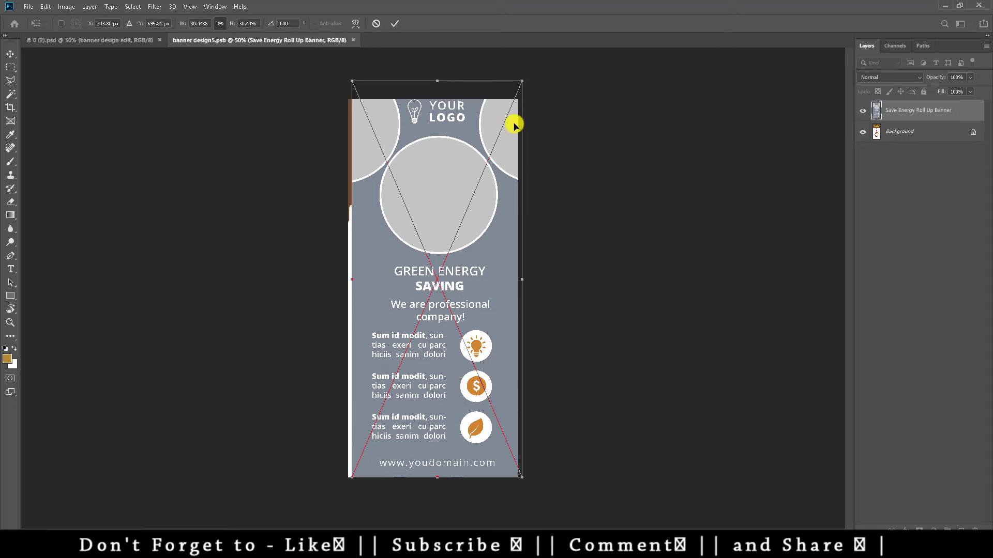
drag(352, 477, 341, 485)
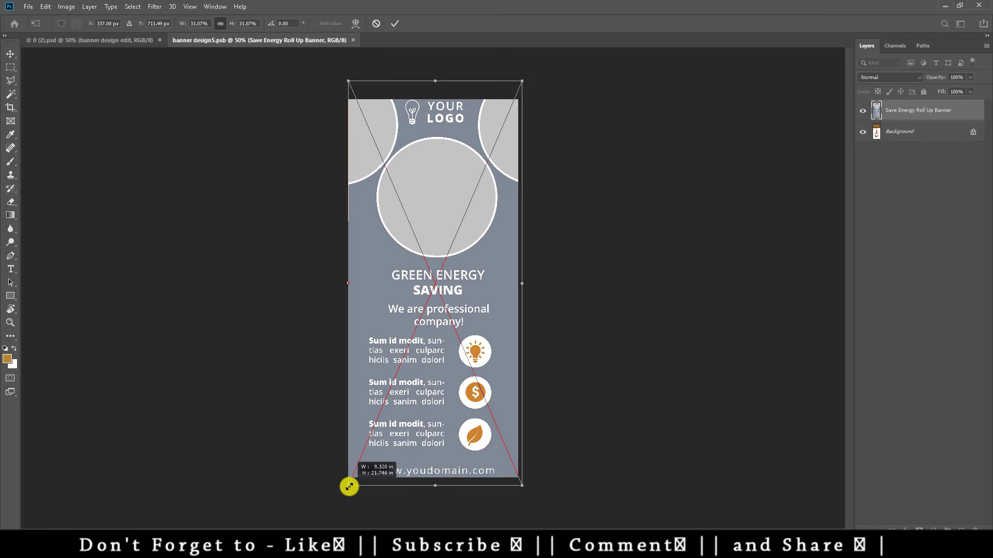
key(Left)
key(Left)
key(Left)
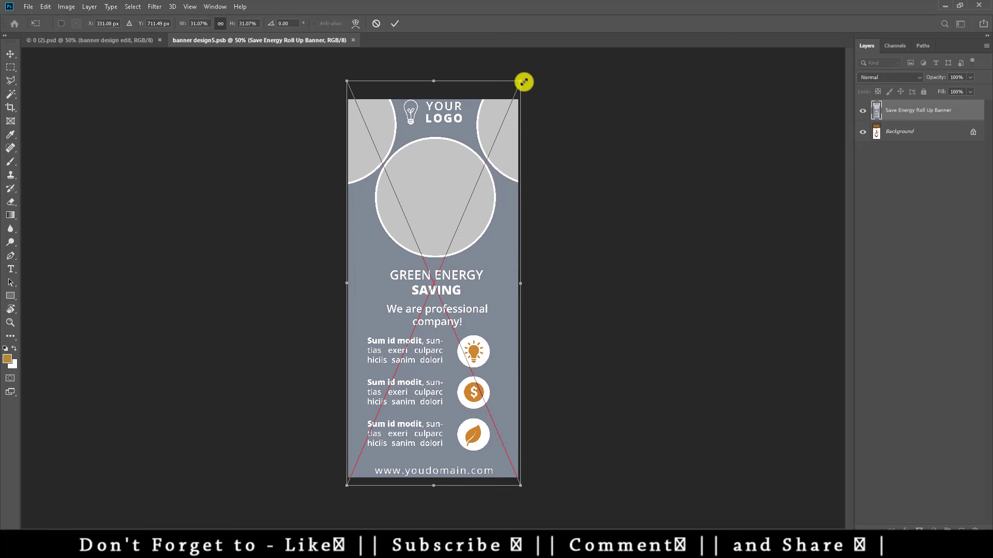
drag(522, 81, 520, 85)
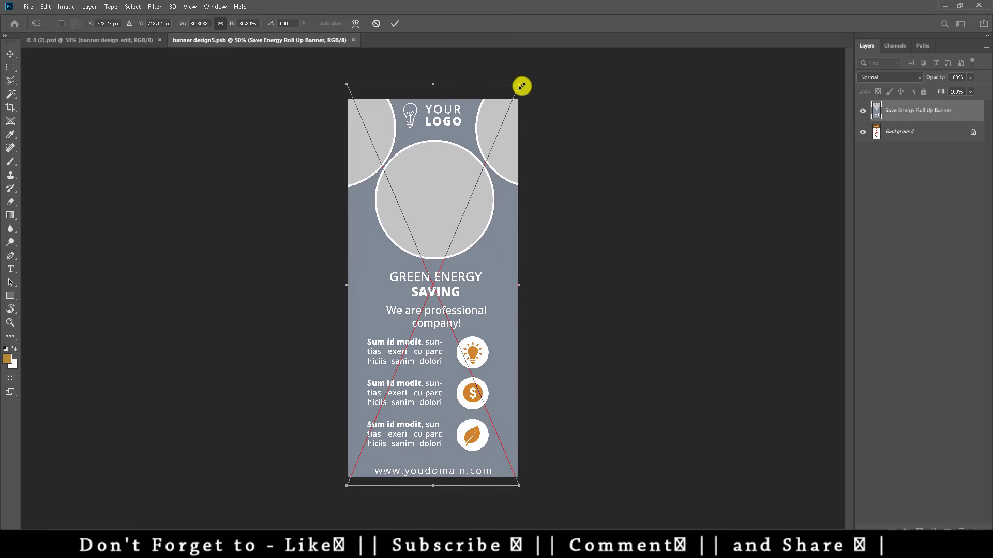
key(Right)
key(Right)
key(Right)
key(Right)
key(Up)
key(Up)
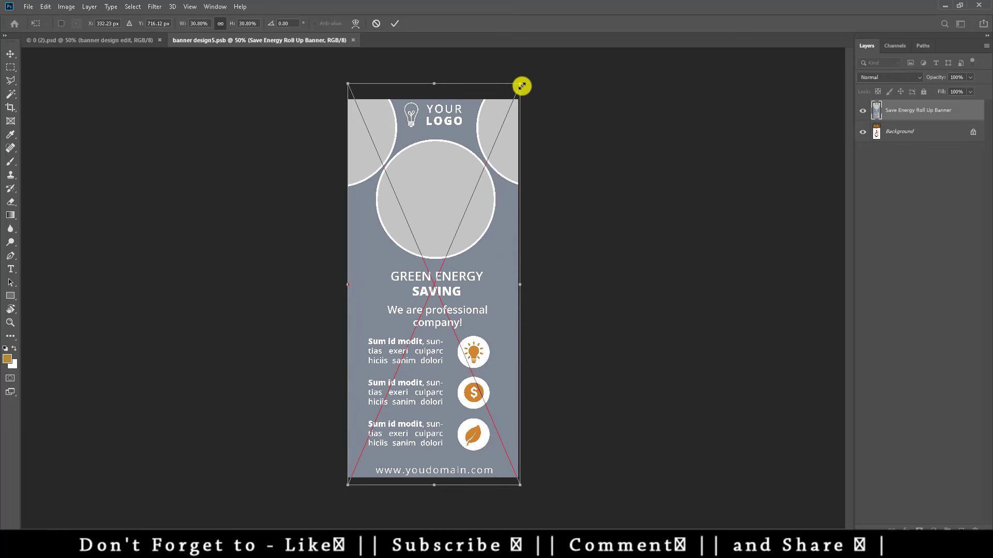
key(Up)
key(Up)
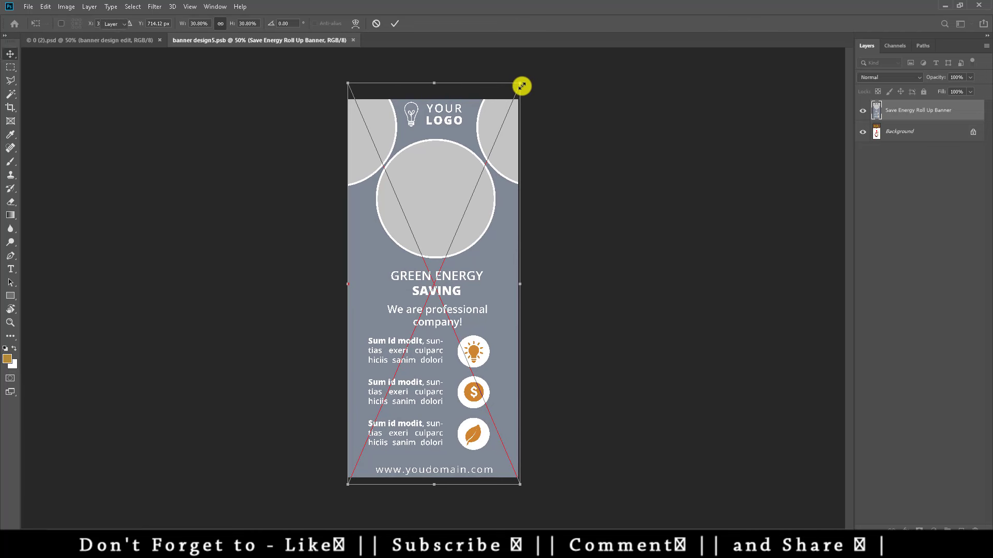
key(Return)
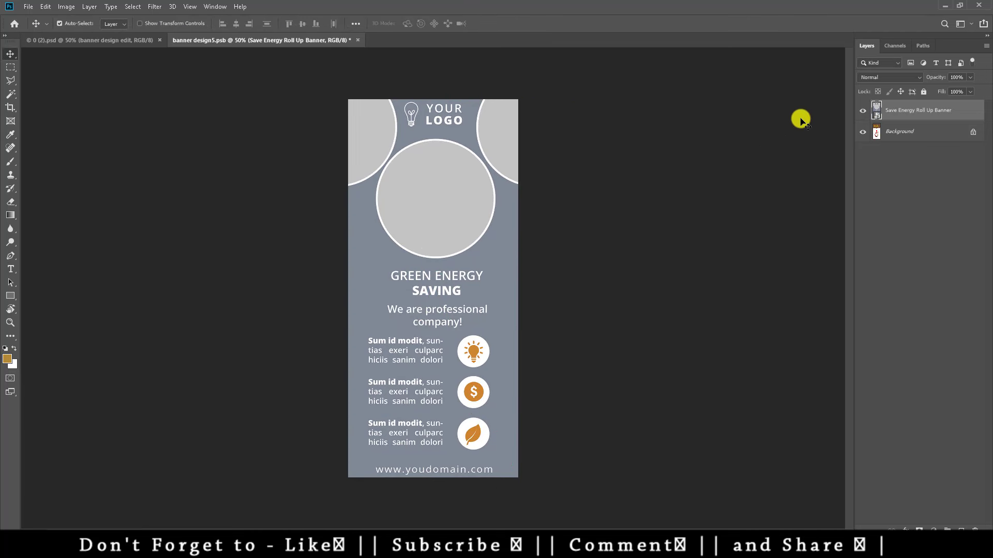
Step: Open the Save Energy banner contents and retype the YOUR LOGO text as NITESH GFX
double_click(877, 118)
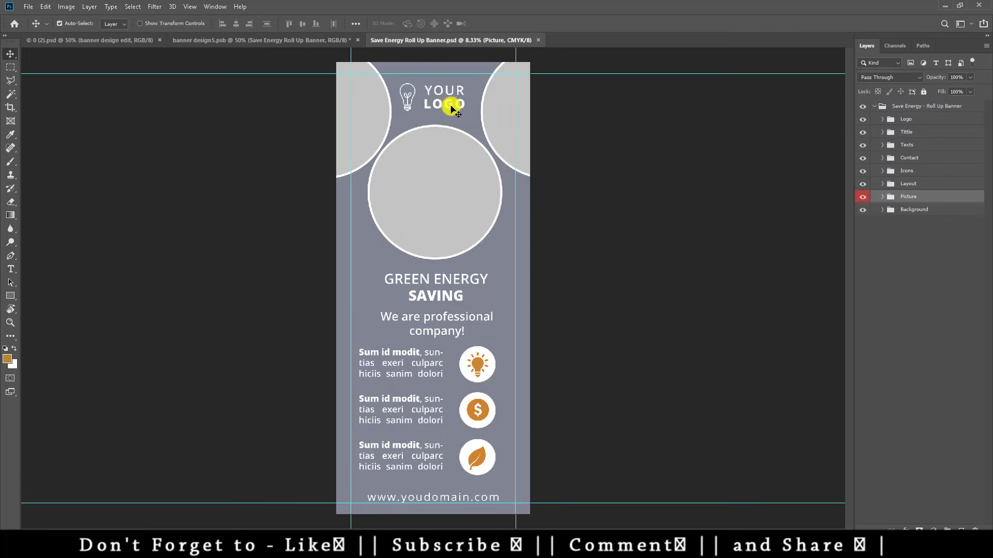
key(t)
click(463, 91)
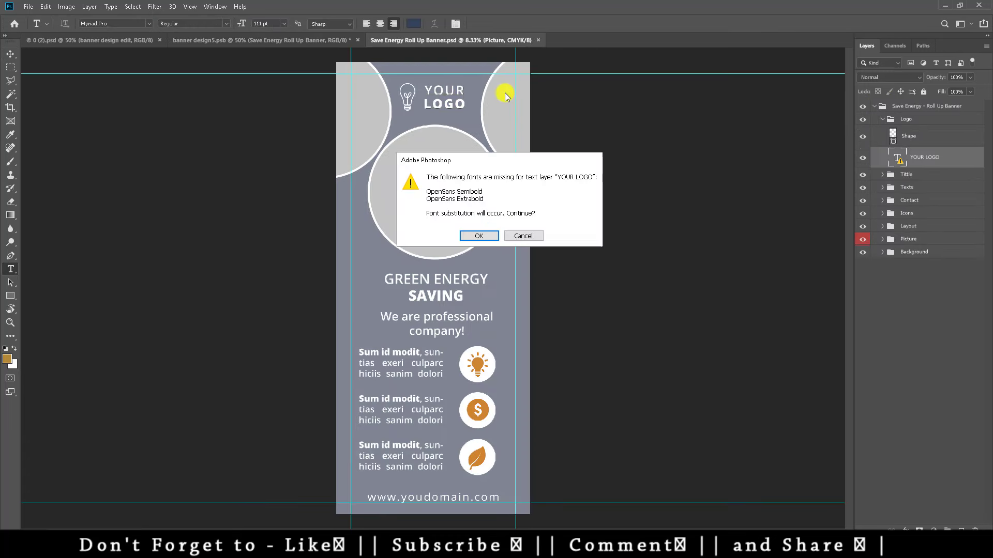
click(478, 236)
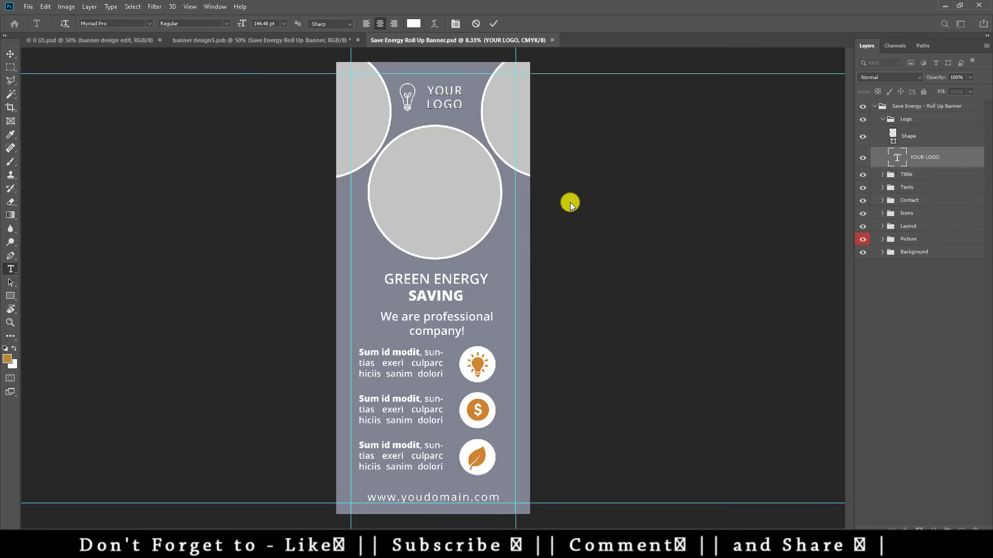
key(BackSpace)
key(BackSpace)
text(TES)
text(H)
key(ctrl+Return)
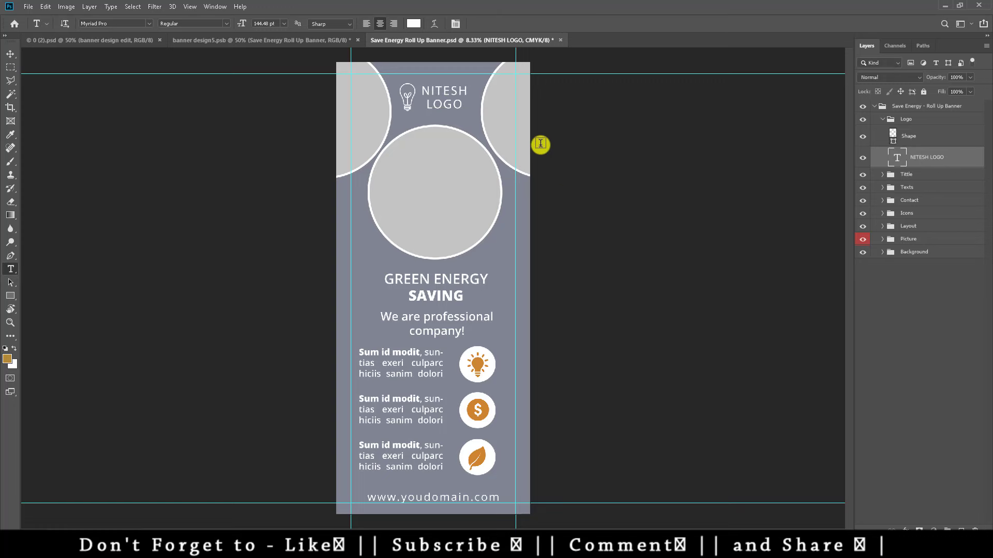
click(461, 103)
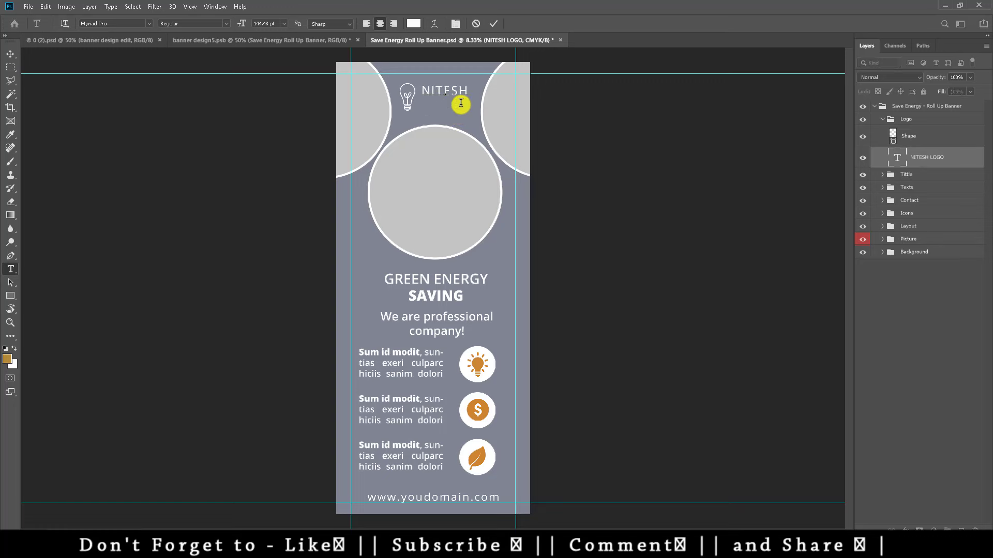
text(GFX)
key(ctrl+Return)
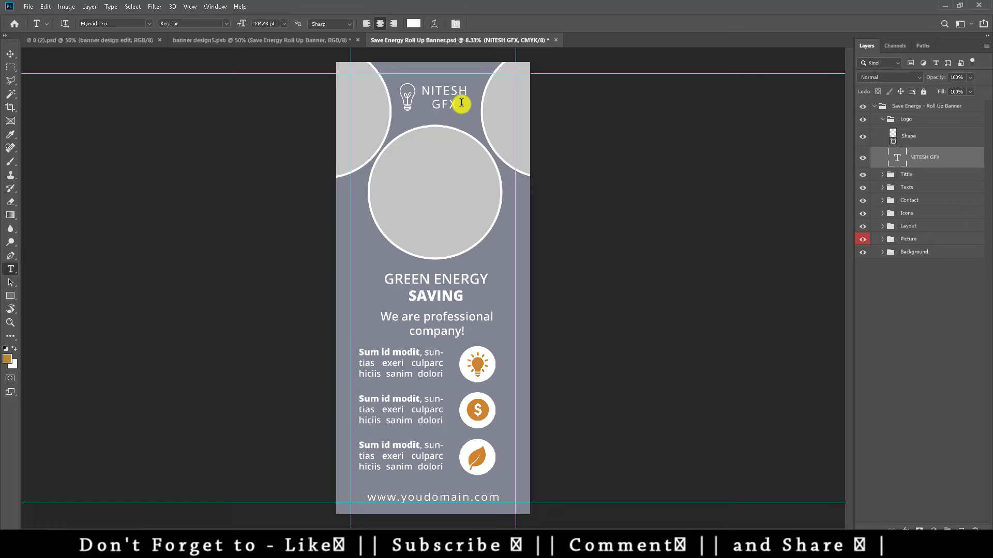
Step: Set the NITESH GFX logo text to the Bold font style
drag(457, 104, 406, 89)
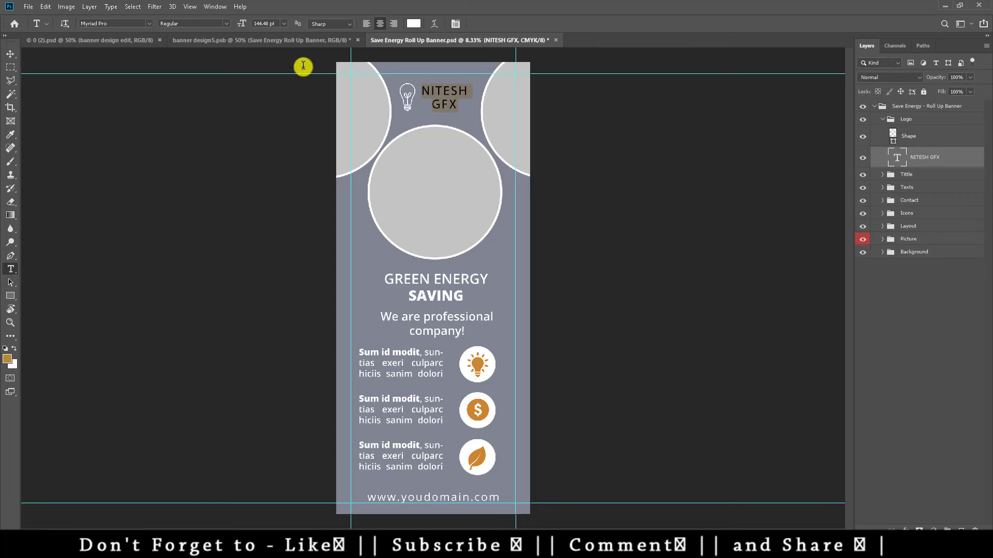
click(227, 27)
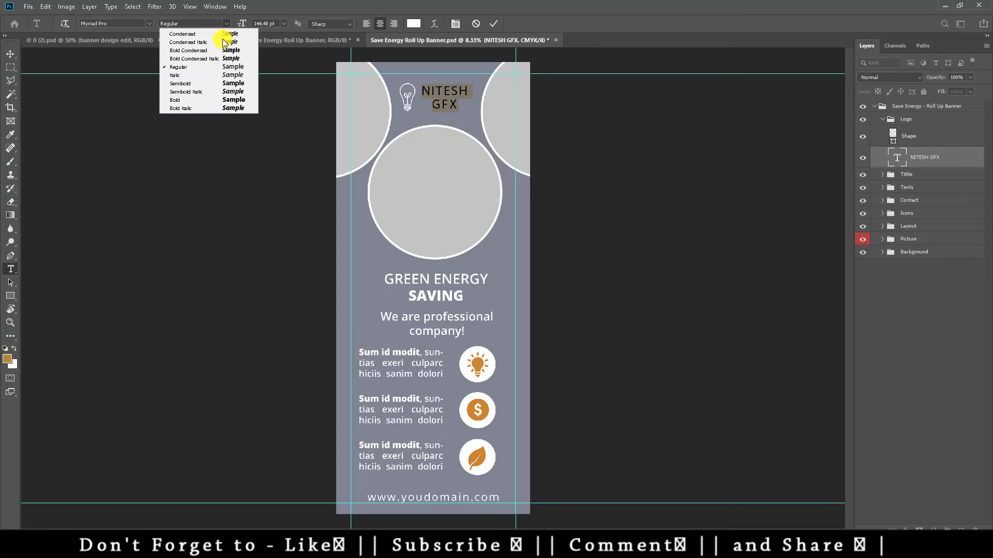
click(197, 98)
click(197, 98)
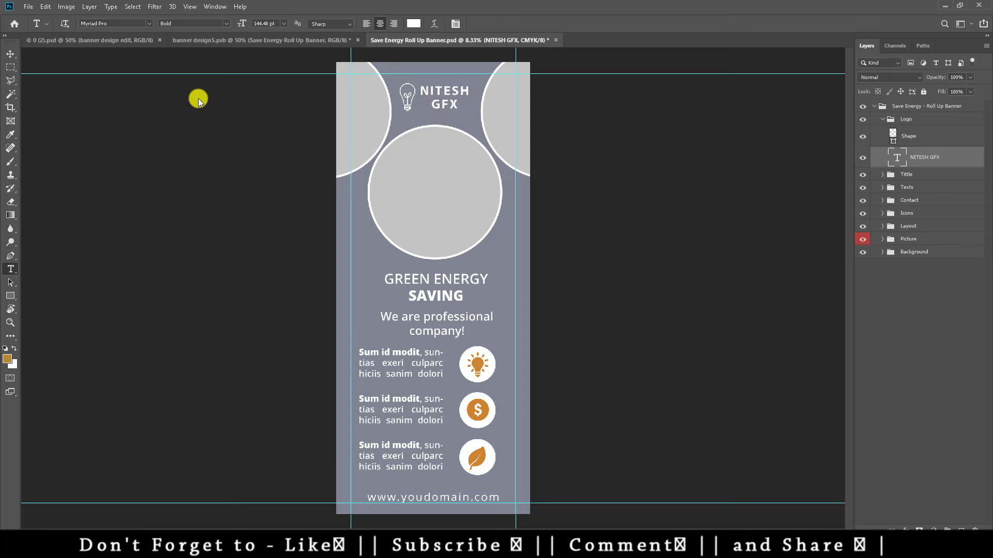
key(v)
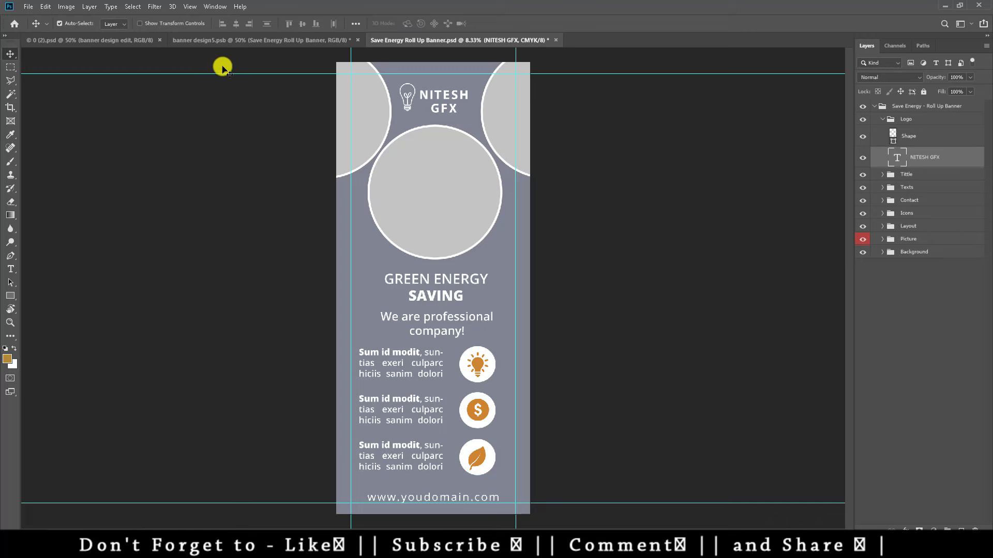
Step: Select the Your Image layer and open its smart object placeholder as a separate document
right_click(423, 160)
click(461, 182)
double_click(902, 260)
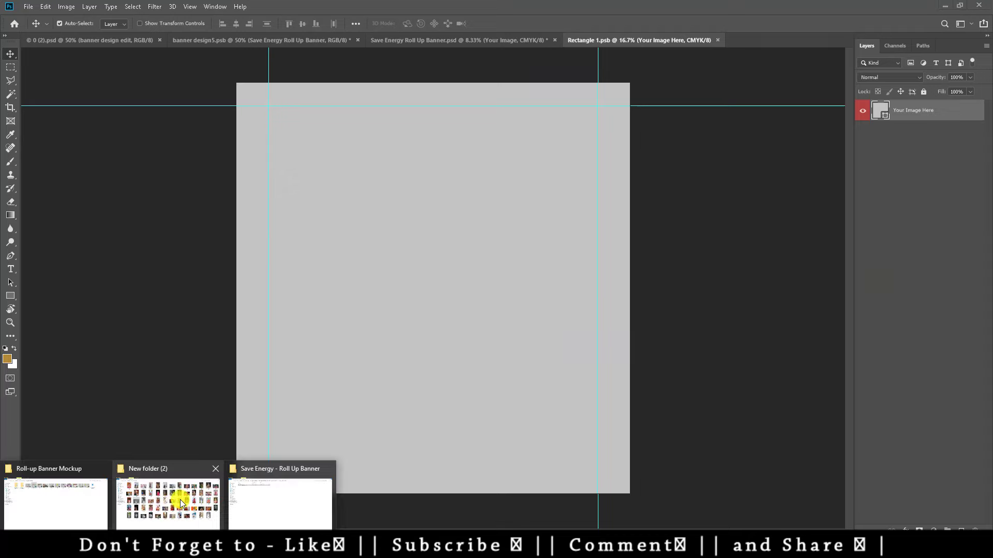
click(189, 498)
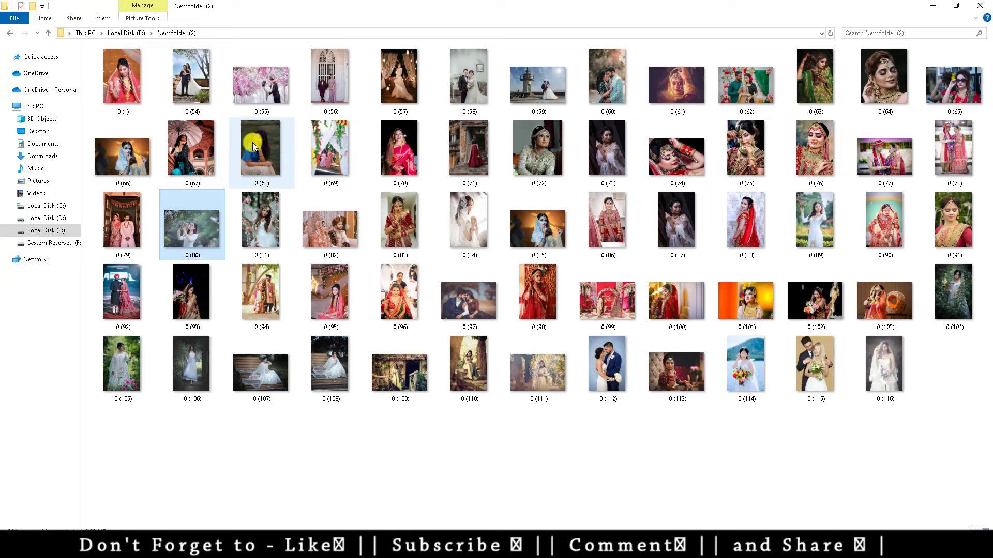
Step: Drag photo 0 (81) from File Explorer onto the Rectangle 1.psb canvas
mouse_move(260, 152)
mouse_down()
mouse_move(297, 265)
mouse_move(260, 152)
mouse_up()
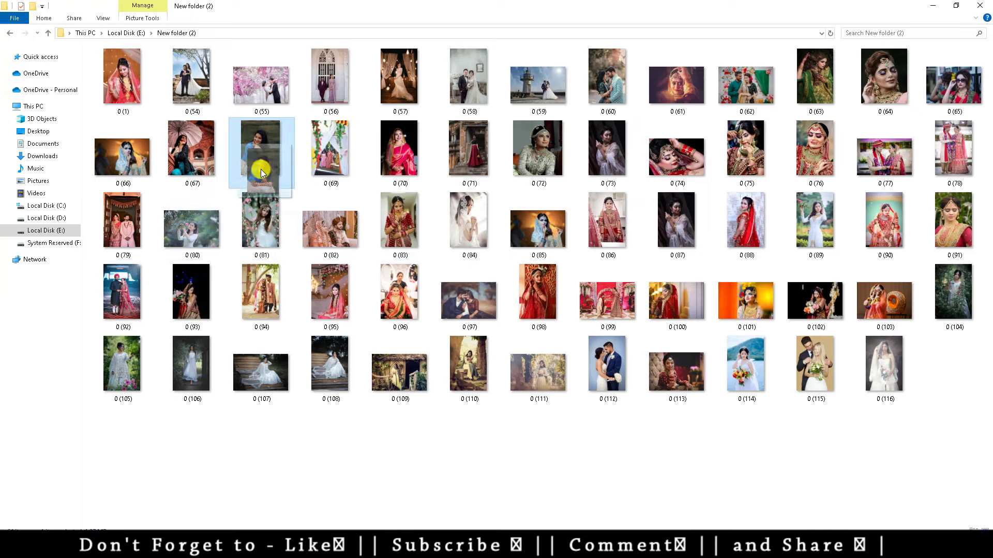
drag(261, 222, 149, 527)
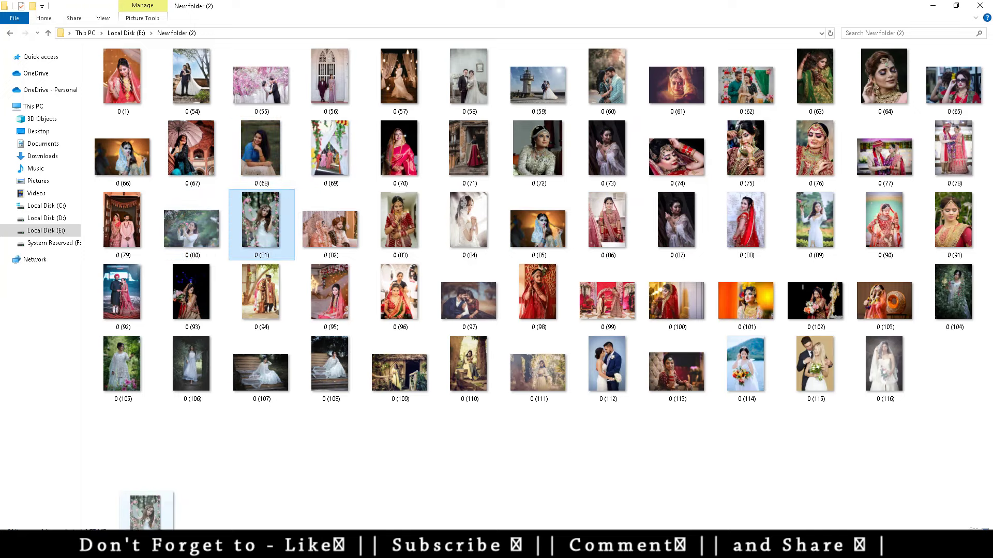
mouse_move(149, 527)
mouse_down()
mouse_move(137, 528)
mouse_move(248, 420)
mouse_up()
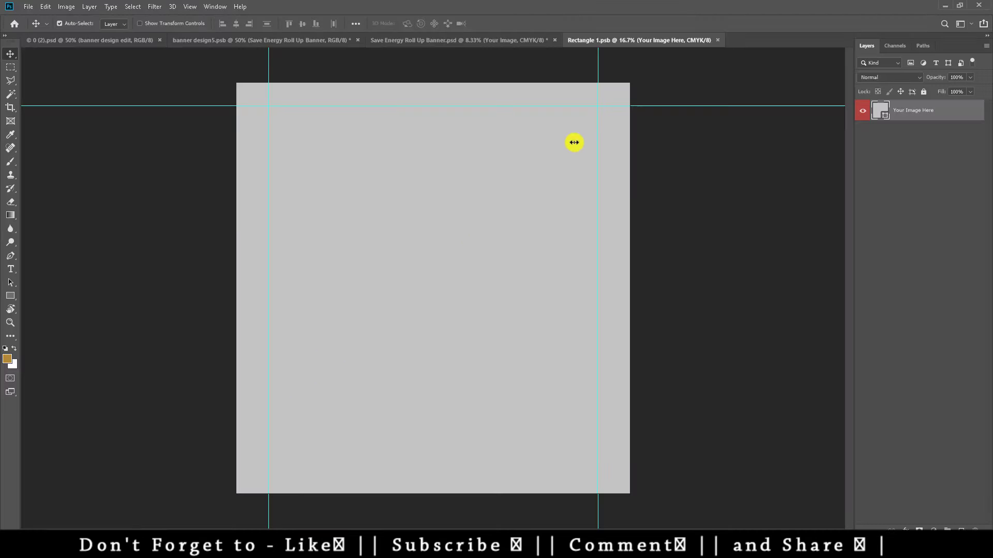
Step: Scale and reposition photo 0 (81) so it fills the placeholder canvas
drag(567, 89, 694, 8)
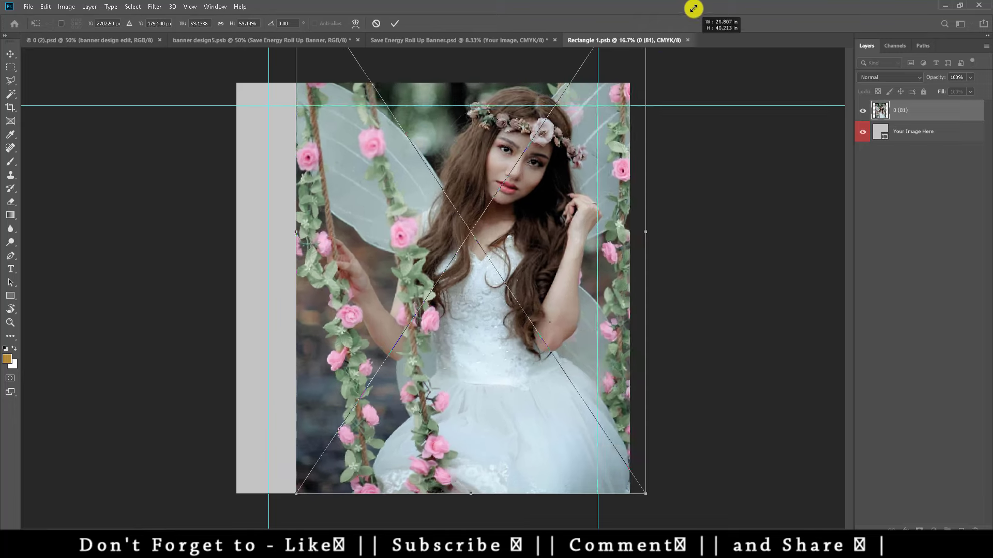
drag(380, 337, 343, 395)
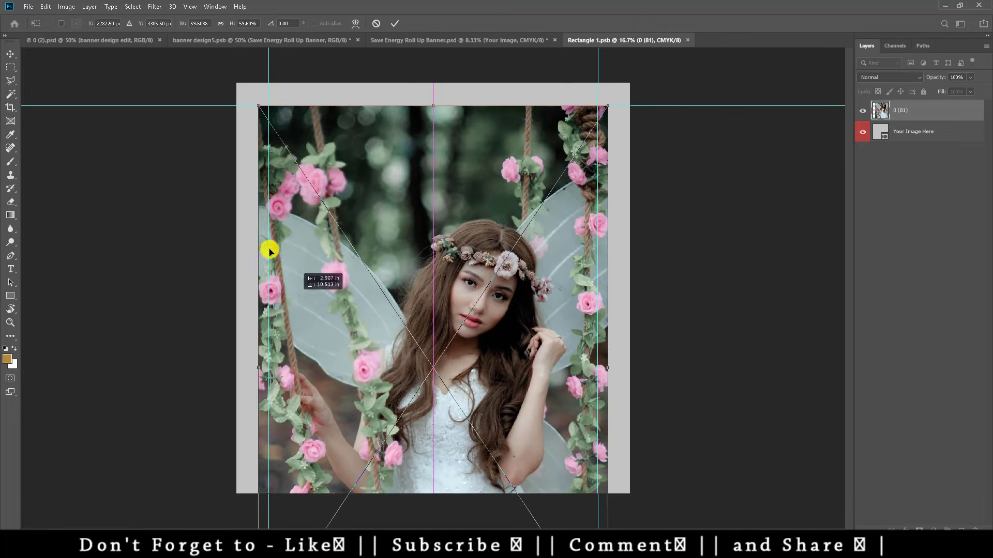
drag(248, 101, 201, 56)
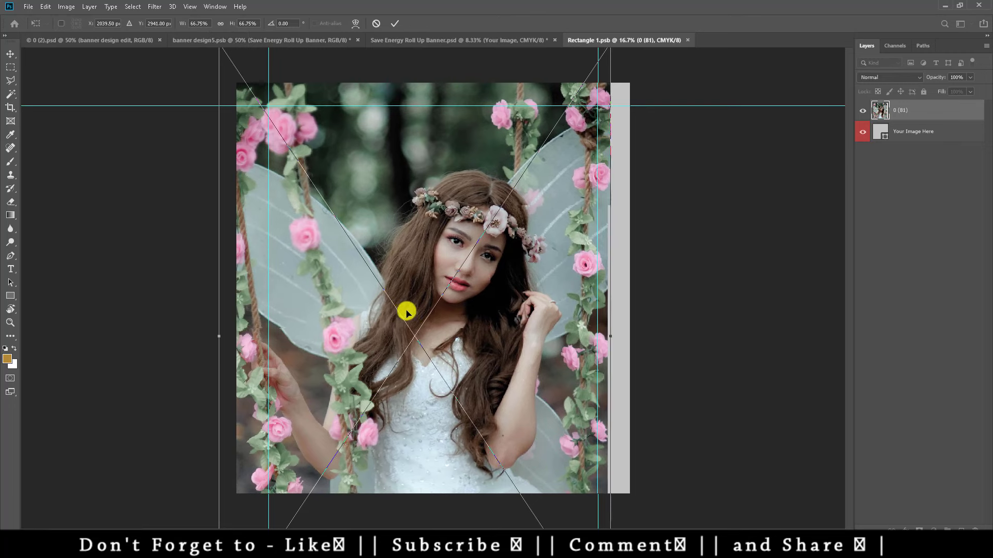
drag(406, 310, 420, 311)
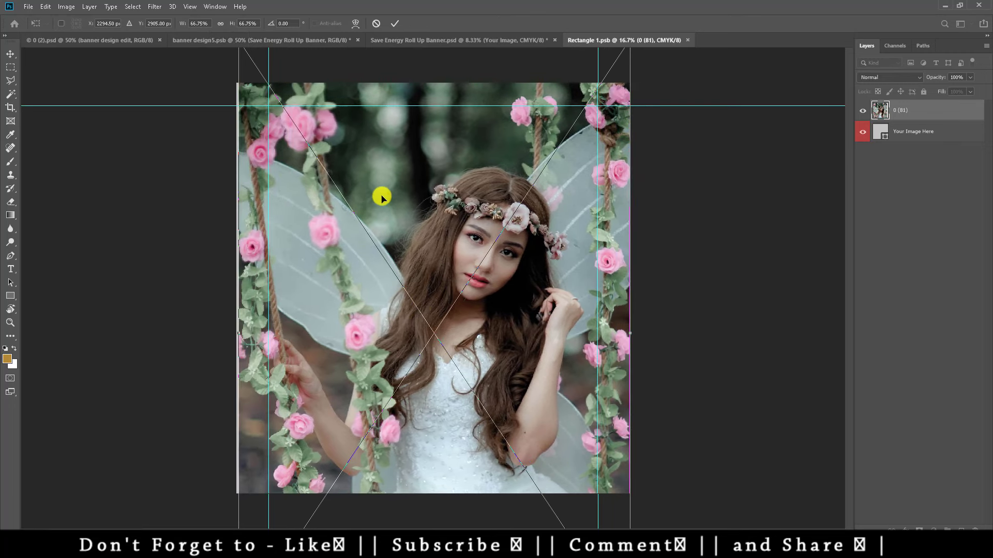
drag(381, 195, 383, 233)
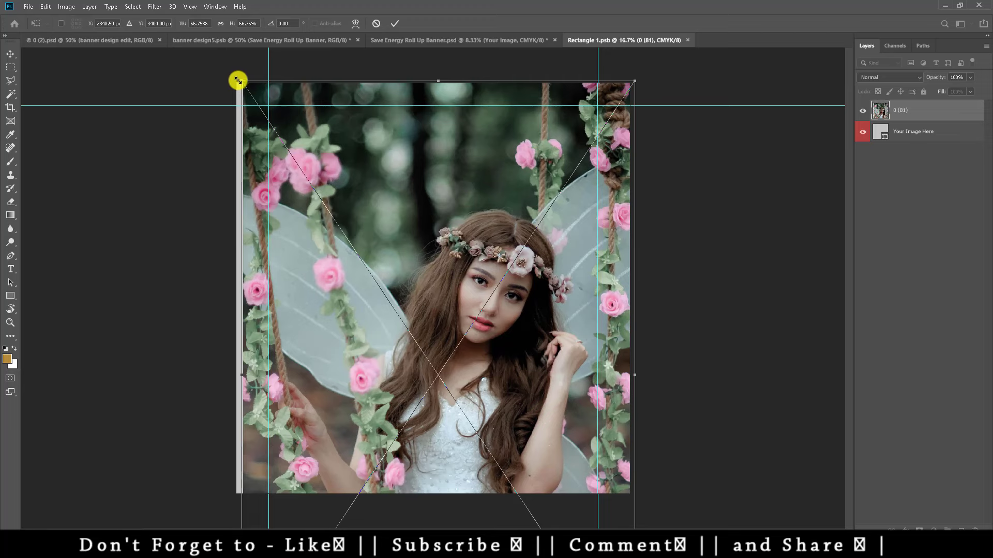
drag(242, 83, 233, 74)
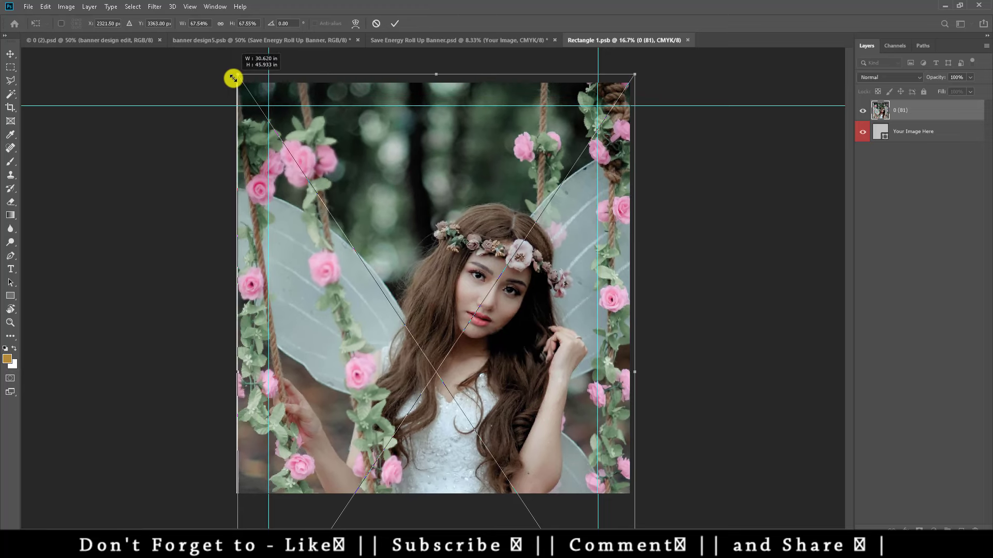
drag(399, 288, 393, 195)
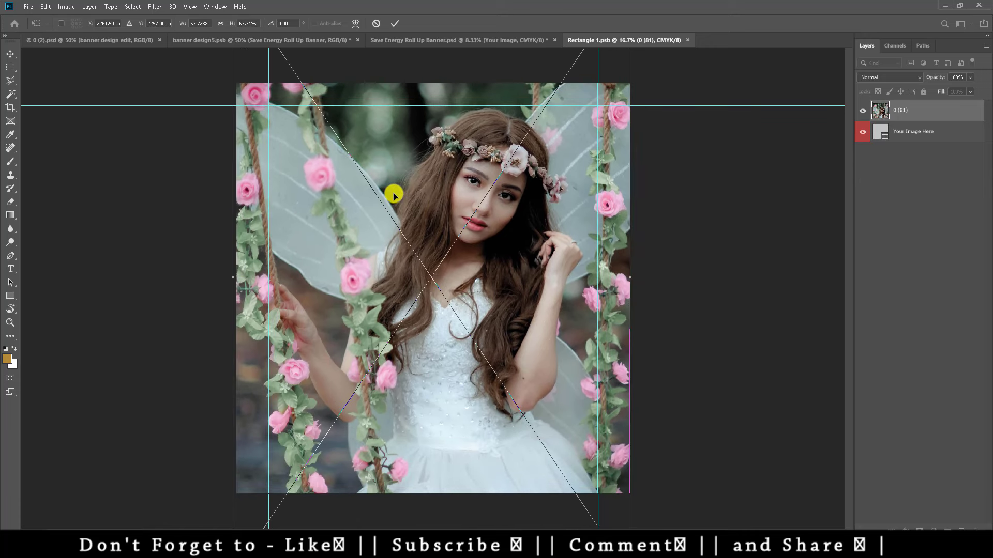
Step: Nudge the photo into final position, commit, and save and close Rectangle 1.psb
key(shift+Right)
key(shift+Right)
key(Right)
key(Right)
key(Right)
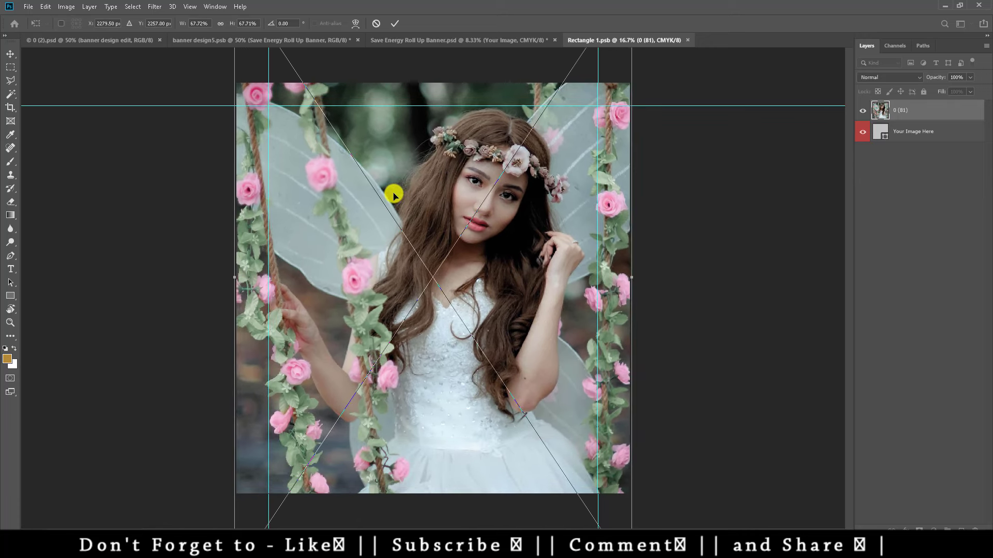
key(Up)
key(Up)
key(Up)
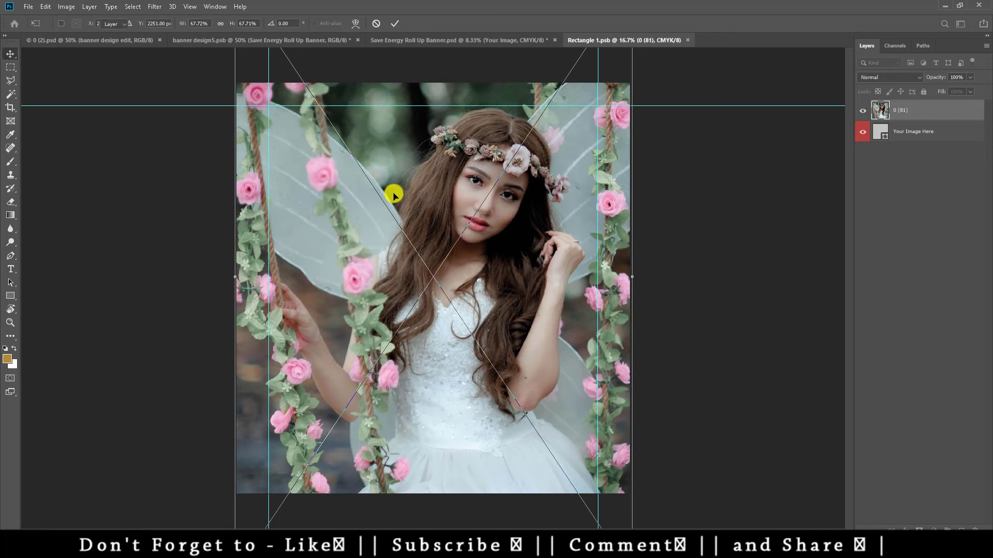
key(Return)
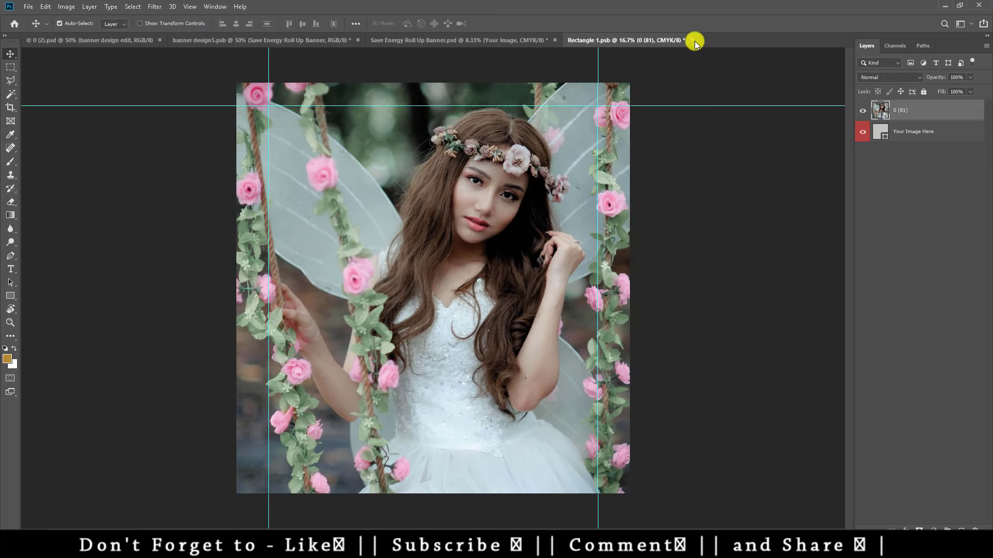
click(692, 40)
click(452, 204)
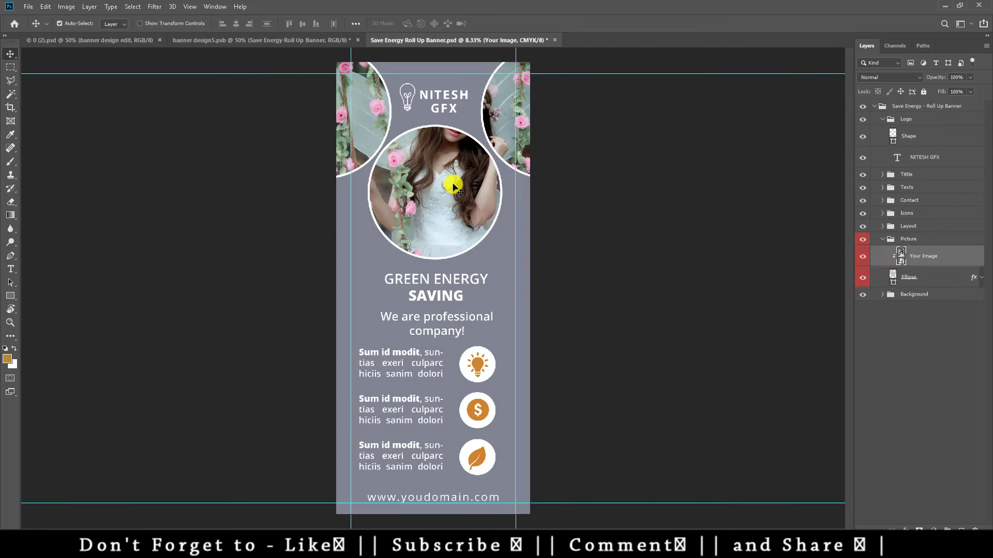
Step: Select the Your Image layer and Alt-drag it upward to create Your Image copy
right_click(454, 186)
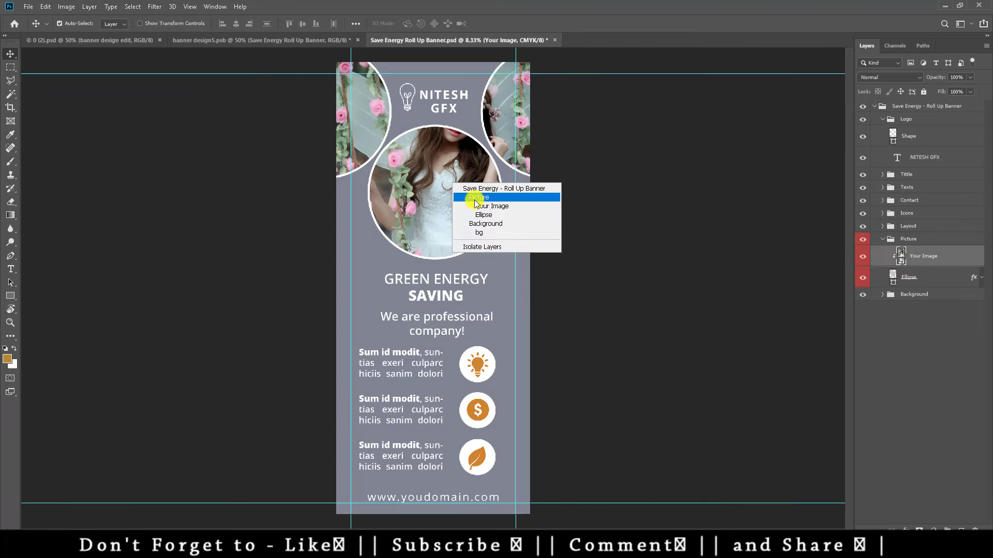
click(481, 206)
mouse_move(472, 200)
mouse_down()
mouse_move(448, 211)
mouse_move(443, 239)
mouse_up()
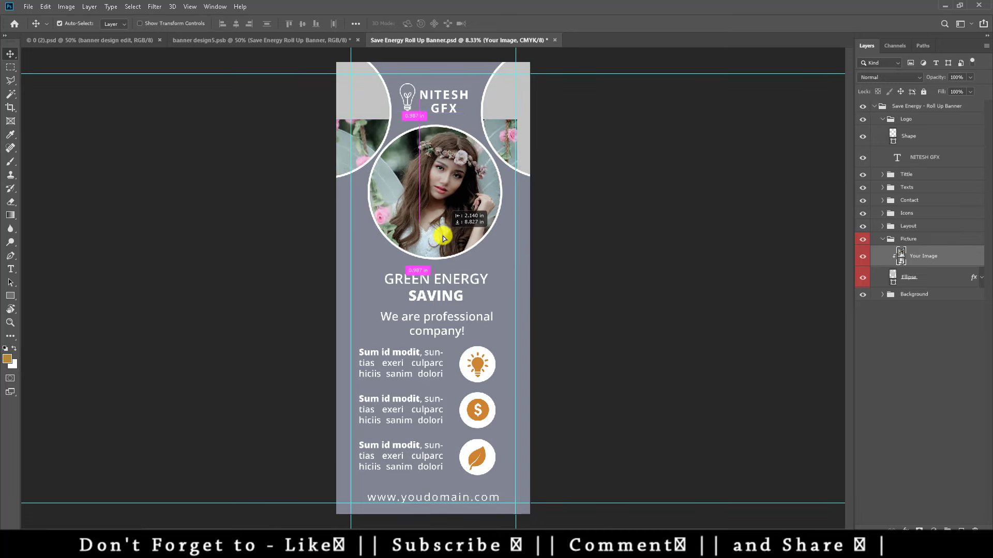
drag(443, 239, 442, 239)
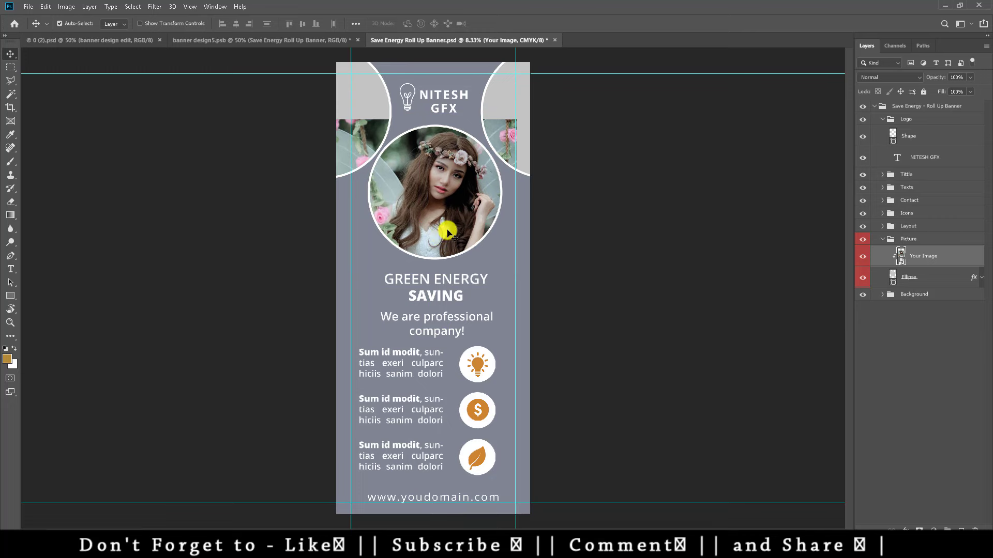
drag(438, 233, 447, 145)
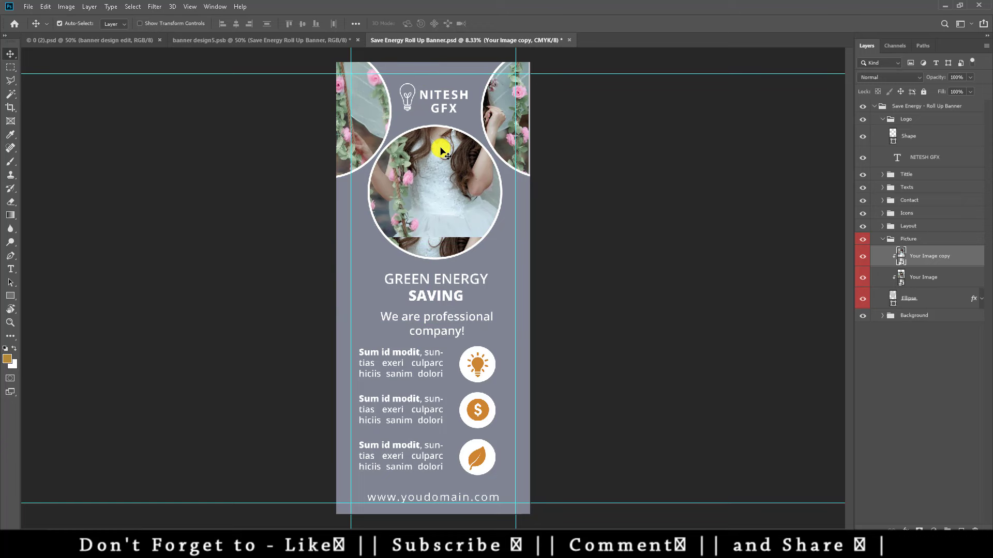
Step: Move the photo copy beneath the original, enlarge it to about 130% and reposition it
key(ctrl+bracketleft)
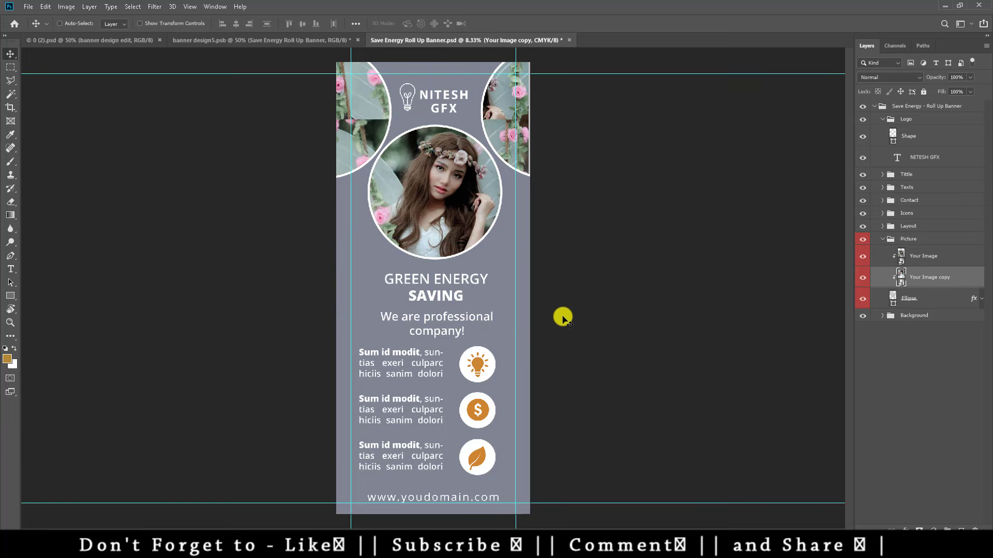
key(ctrl+t)
drag(526, 239, 560, 259)
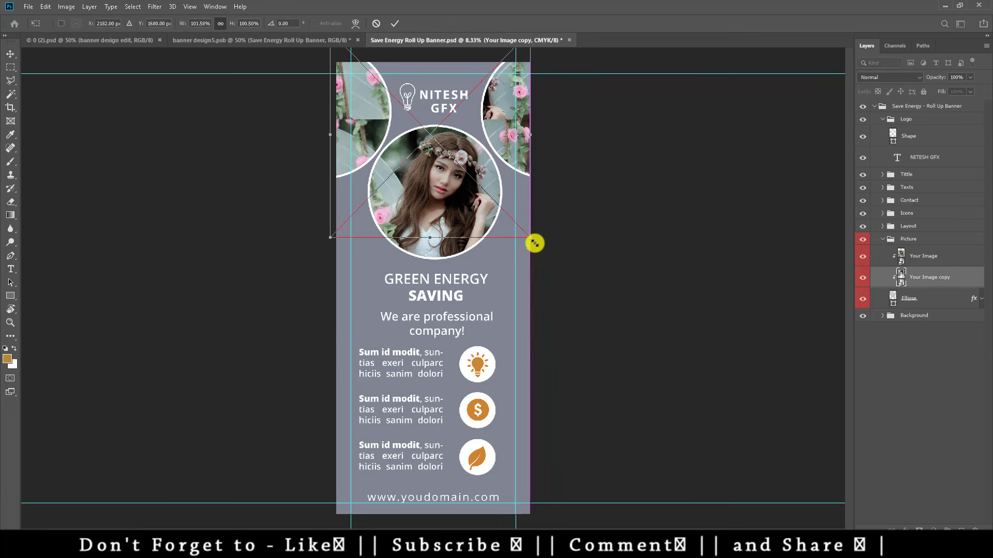
mouse_move(454, 217)
mouse_down()
mouse_move(349, 239)
mouse_move(453, 214)
mouse_up()
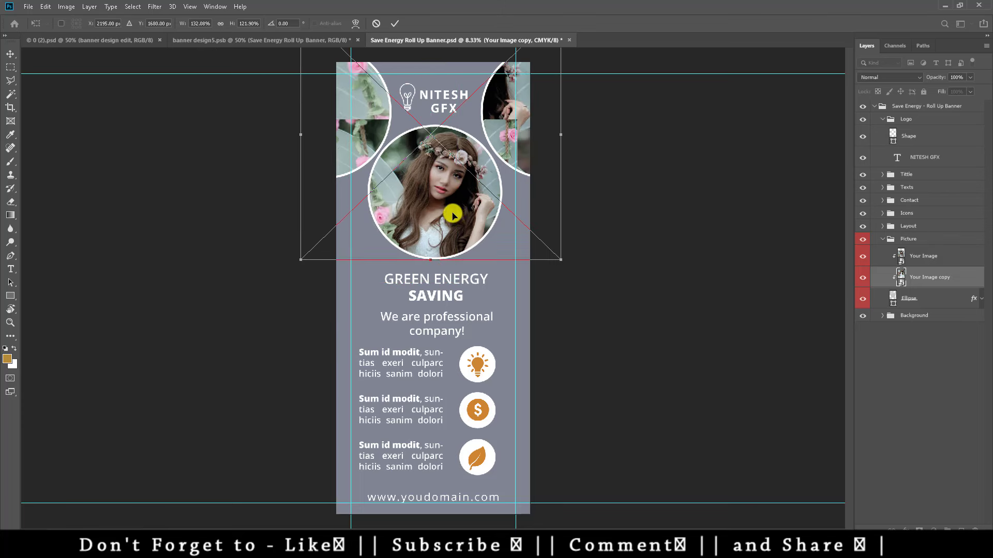
key(Return)
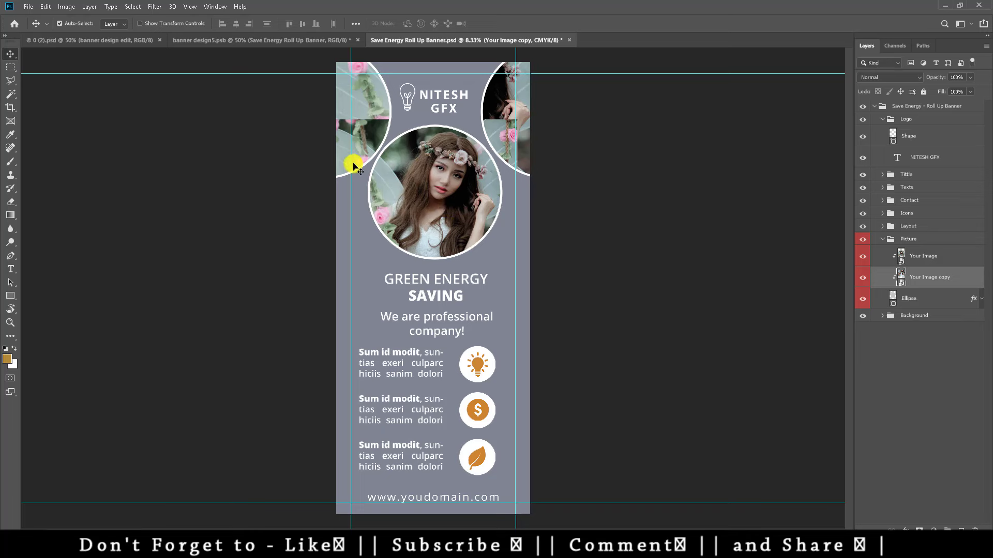
Step: Lighten the photo in the top-left circle with the Dodge tool
key(o)
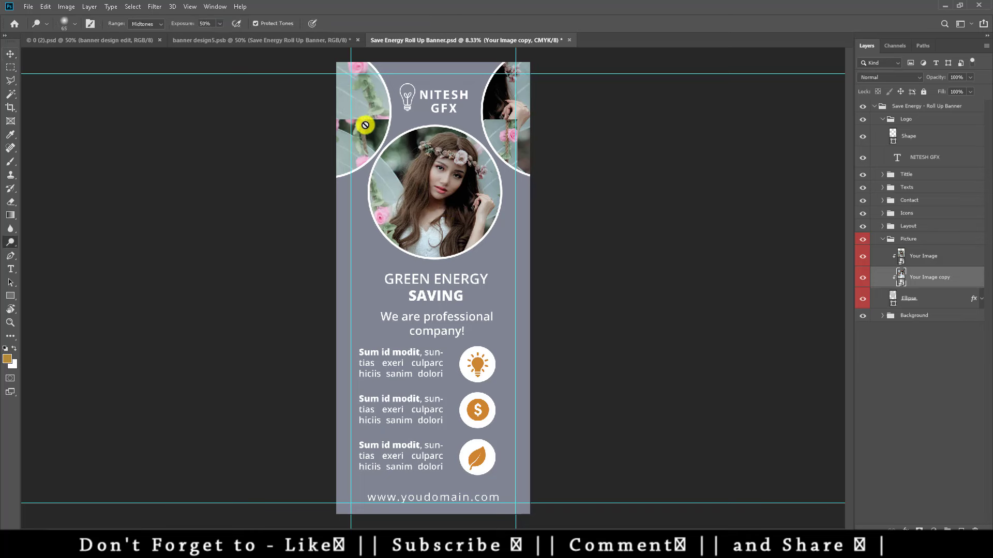
click(362, 132)
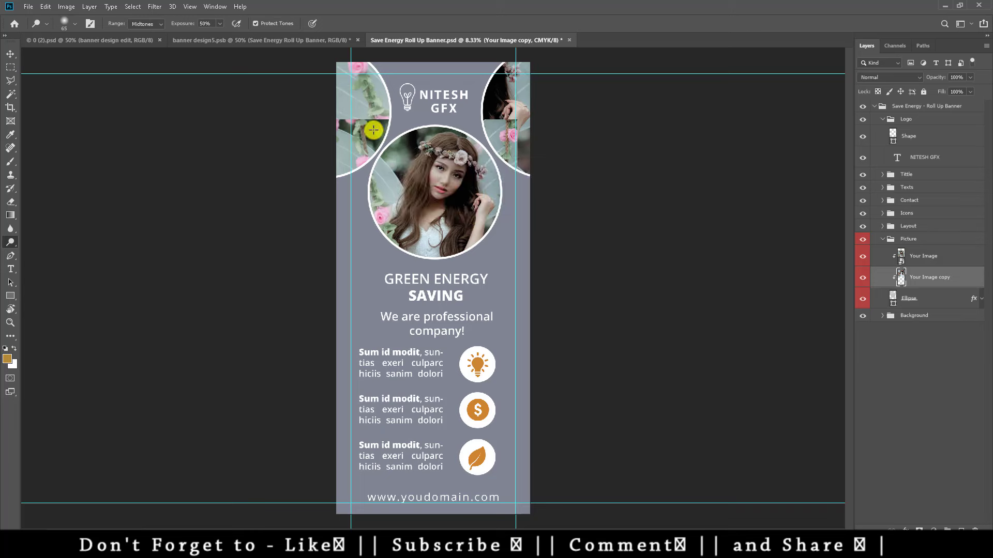
click(474, 211)
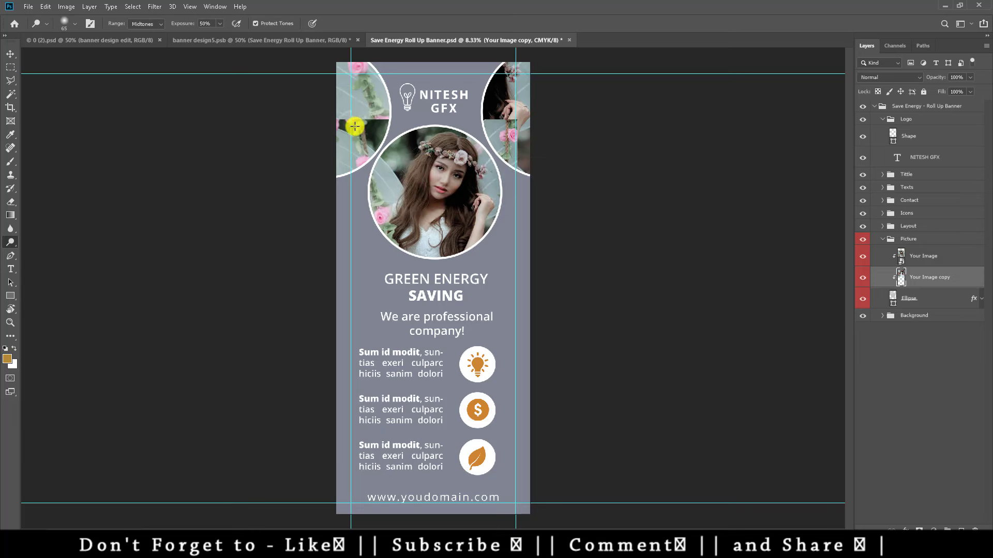
key(v)
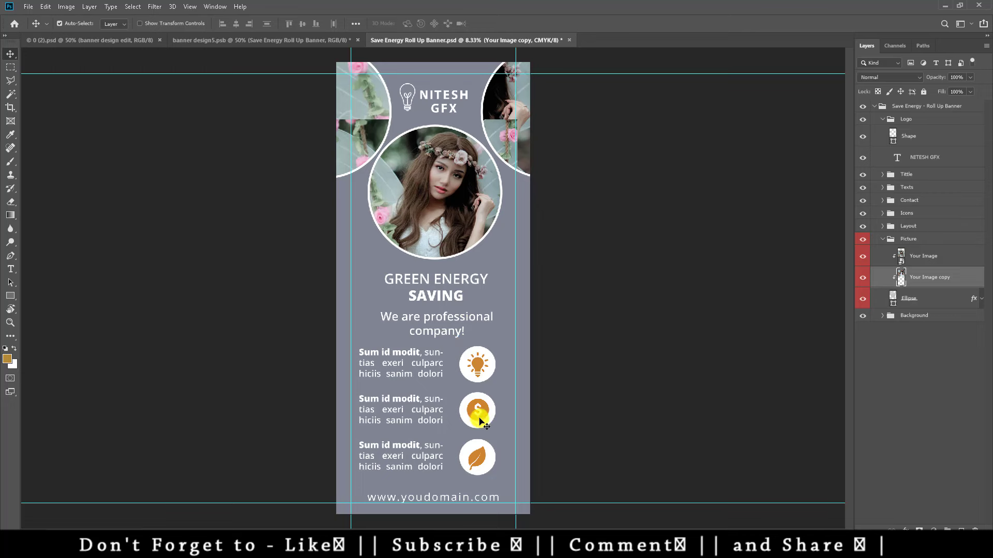
Step: Replace 'youdomain' with 'niteshgfx' in the footer URL, accepting the missing-font substitution
scroll(471, 427, up, 1)
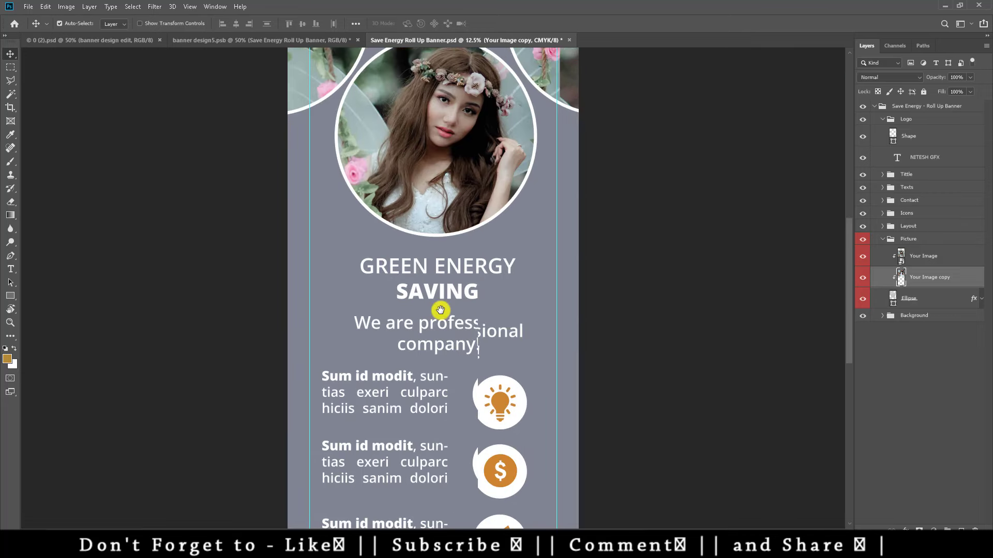
scroll(445, 423, down, 3)
key(t)
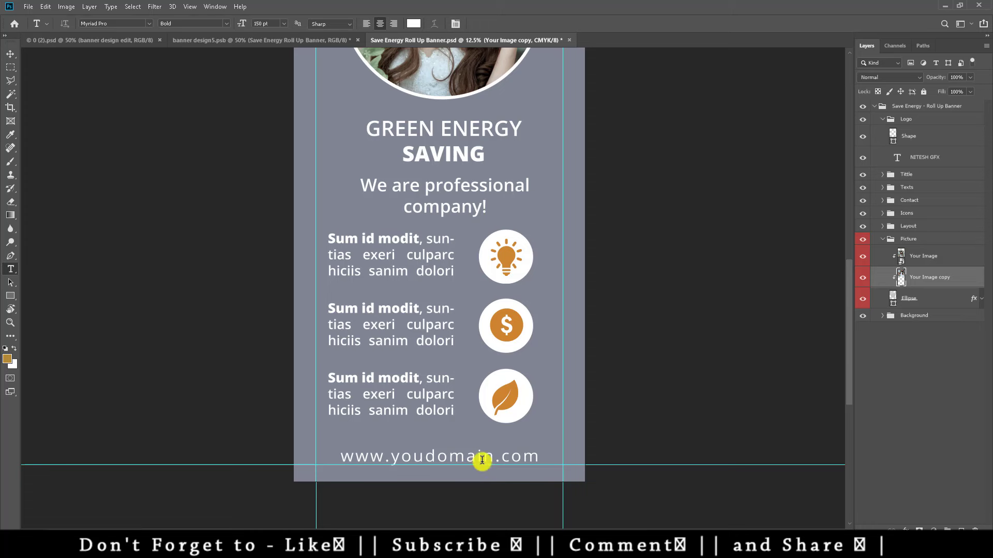
click(491, 459)
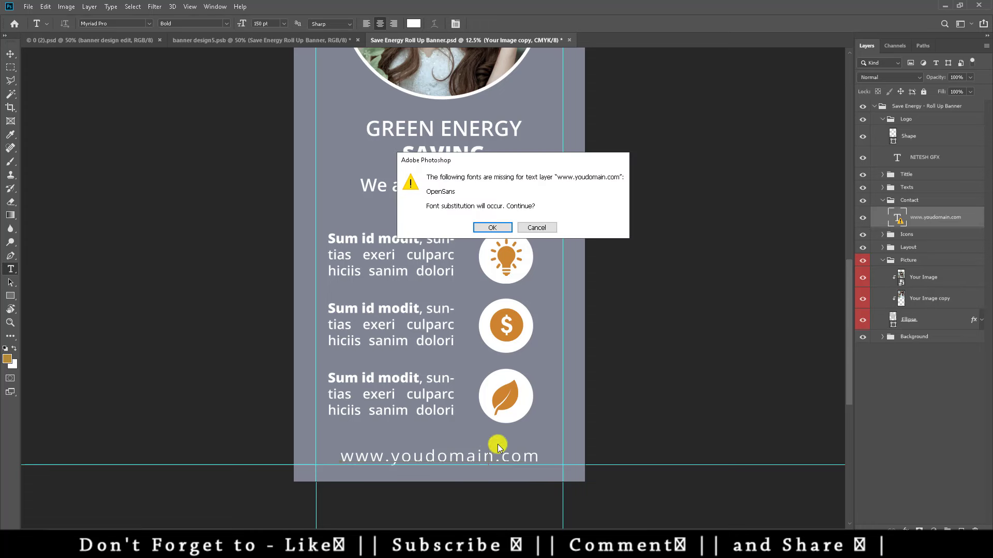
click(492, 227)
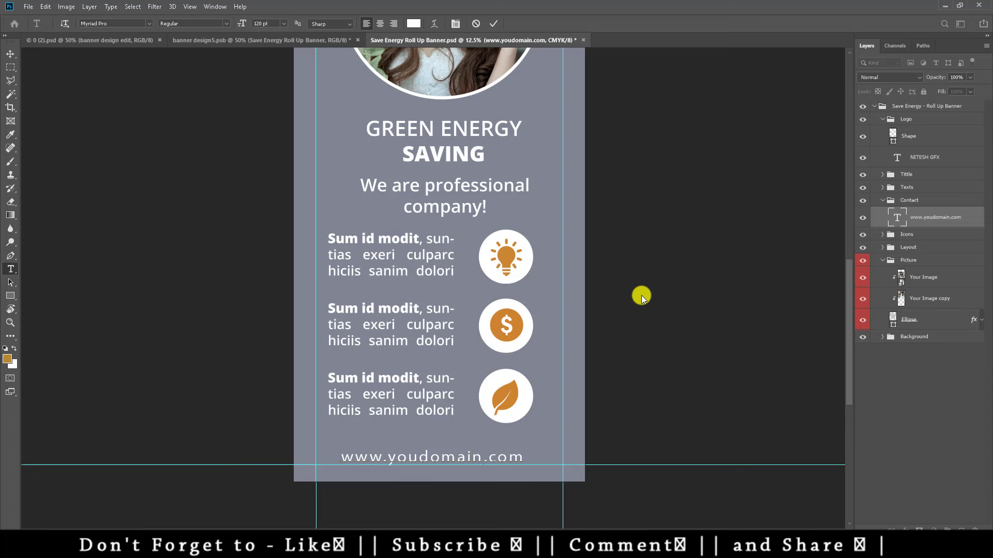
key(BackSpace)
key(BackSpace)
key(BackSpace)
key(BackSpace)
key(BackSpace)
key(BackSpace)
key(BackSpace)
key(BackSpace)
key(BackSpace)
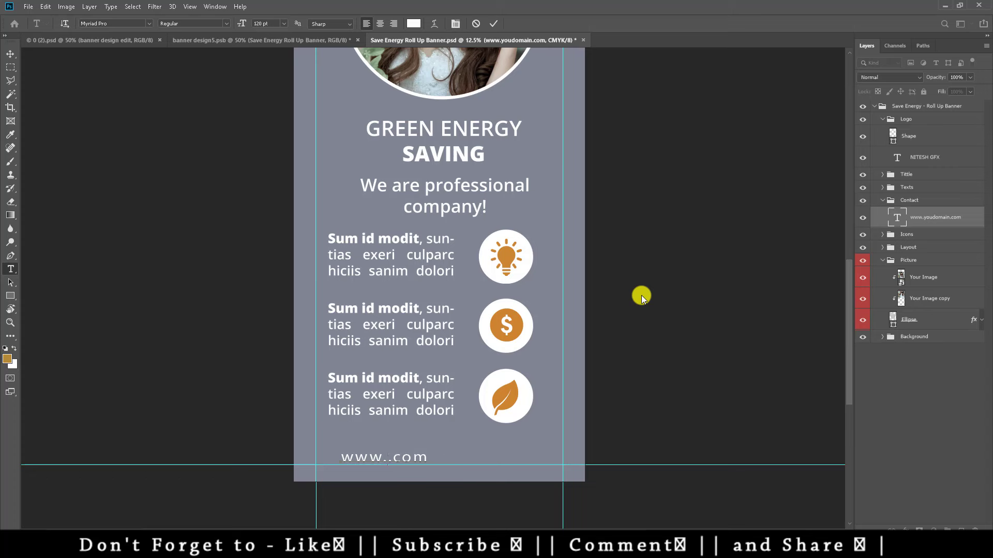
text(ni)
text(teshg)
text(fx)
key(ctrl+Return)
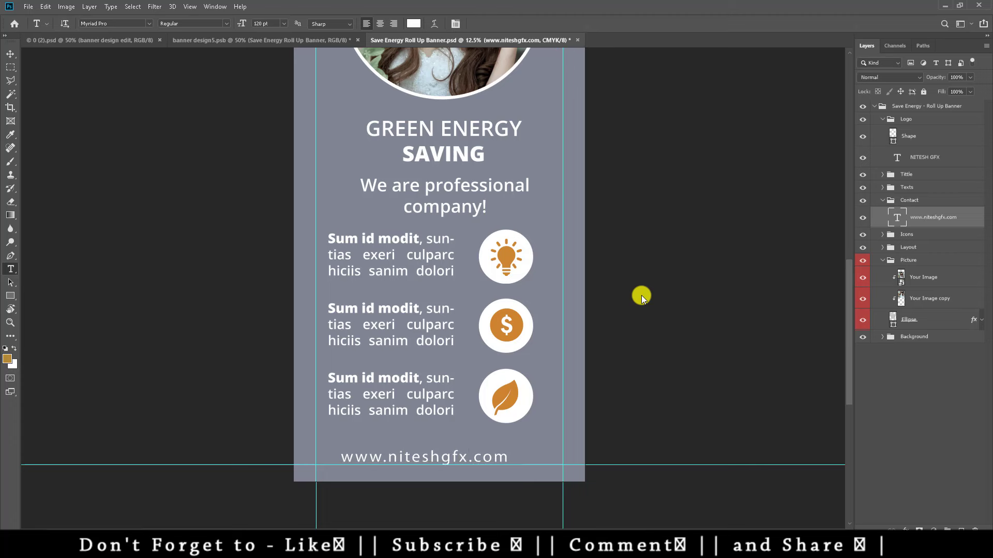
key(ctrl+minus)
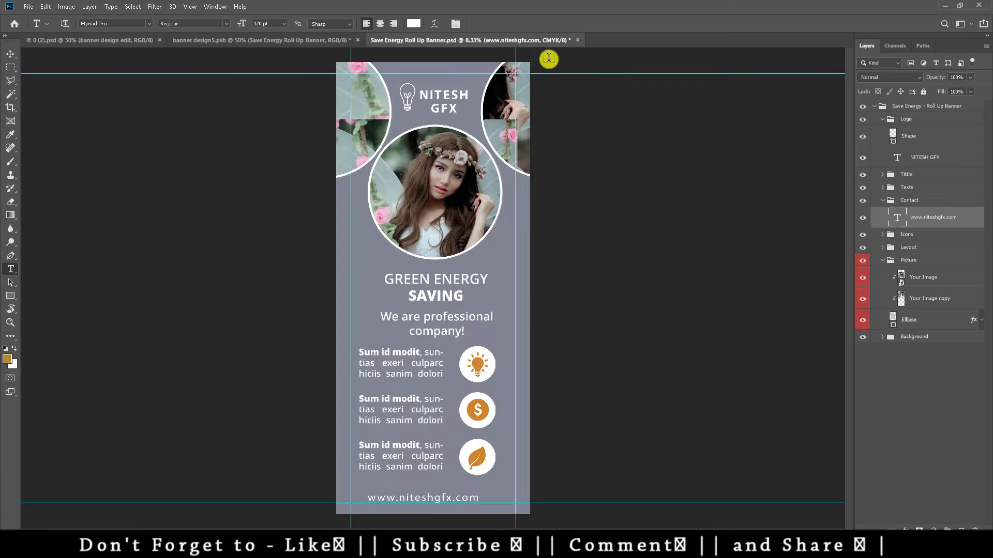
Step: Save and close the banner document and the banner design5.psb document
click(577, 40)
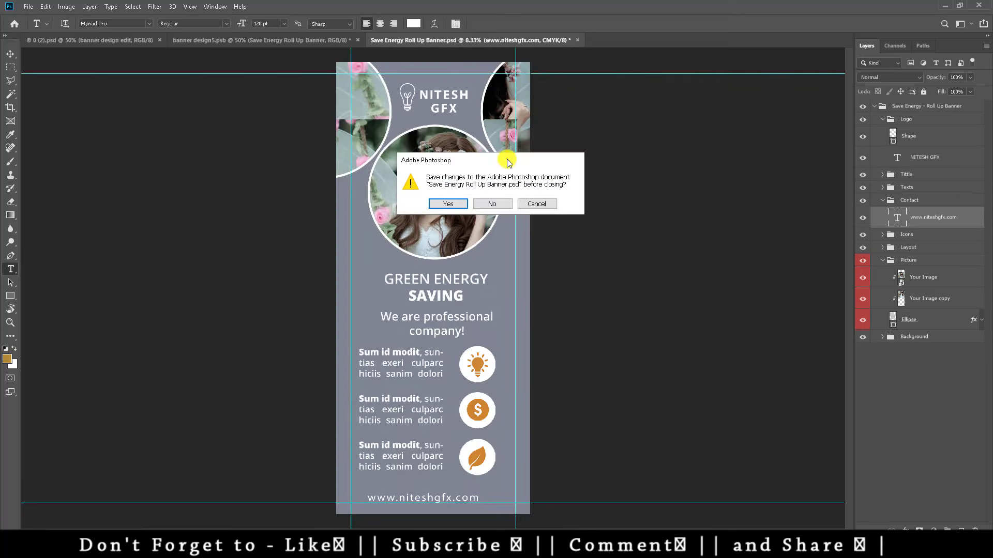
click(463, 206)
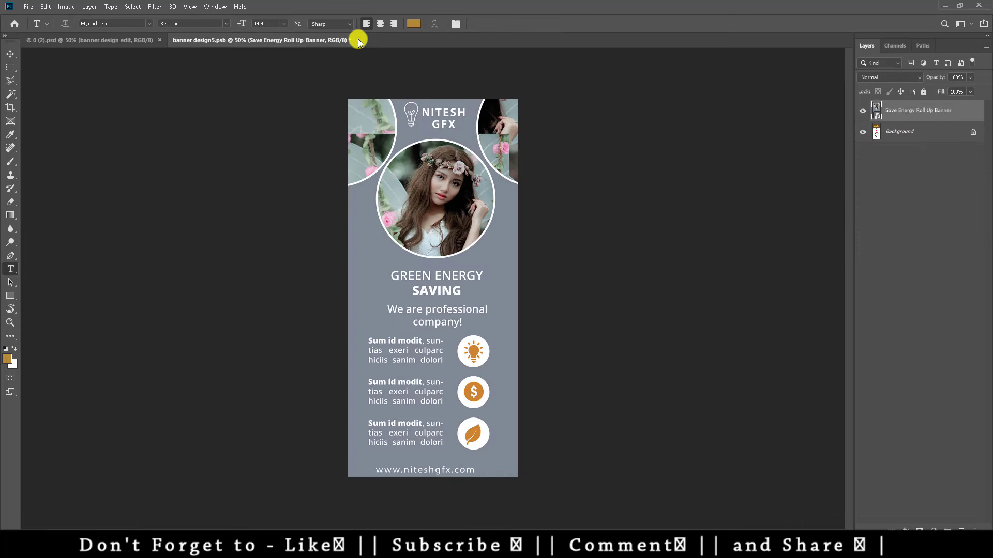
click(358, 40)
click(443, 202)
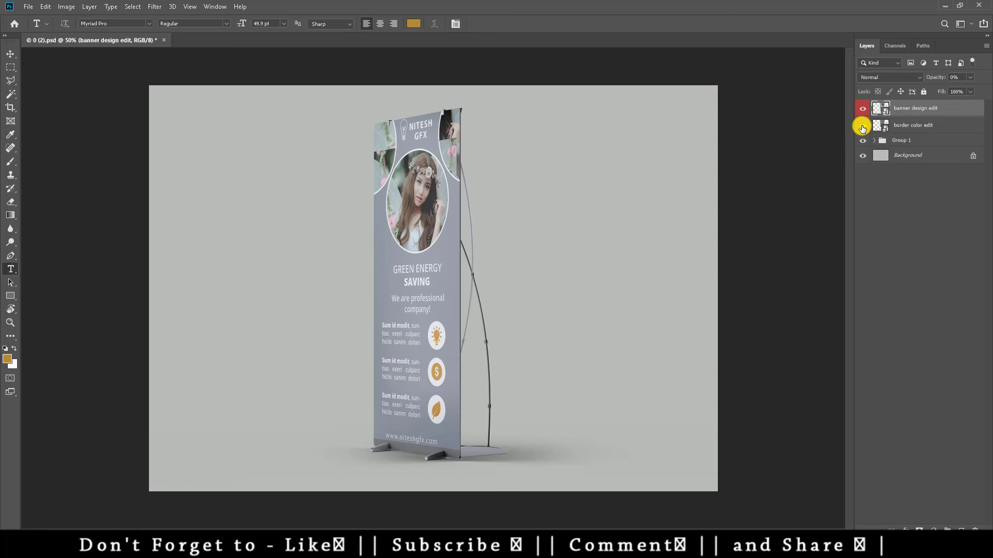
click(862, 109)
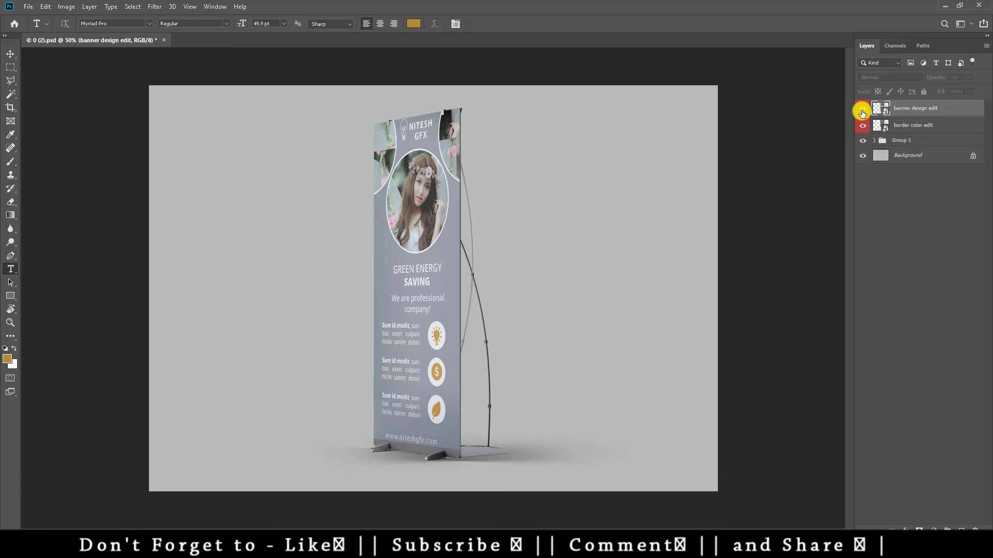
click(862, 110)
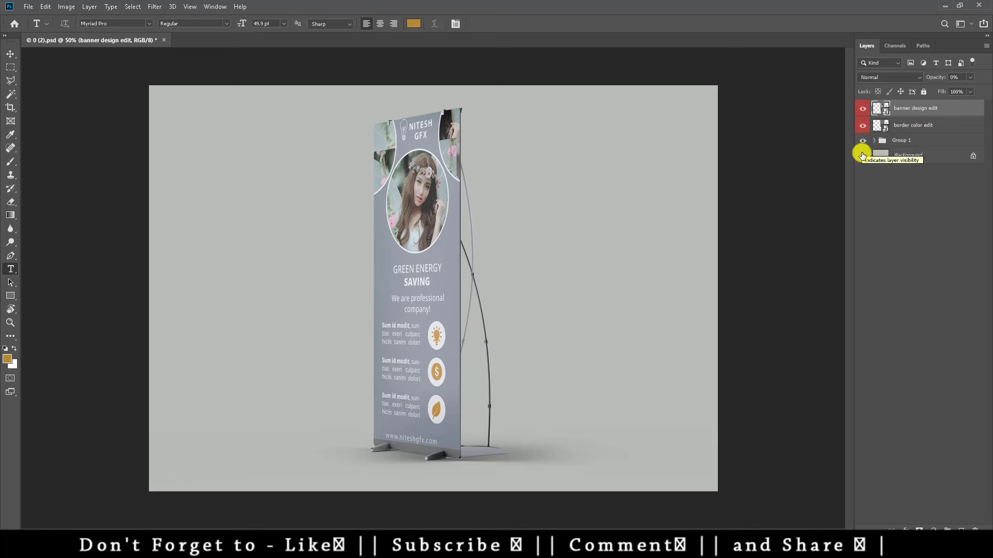
click(862, 155)
click(862, 155)
click(861, 156)
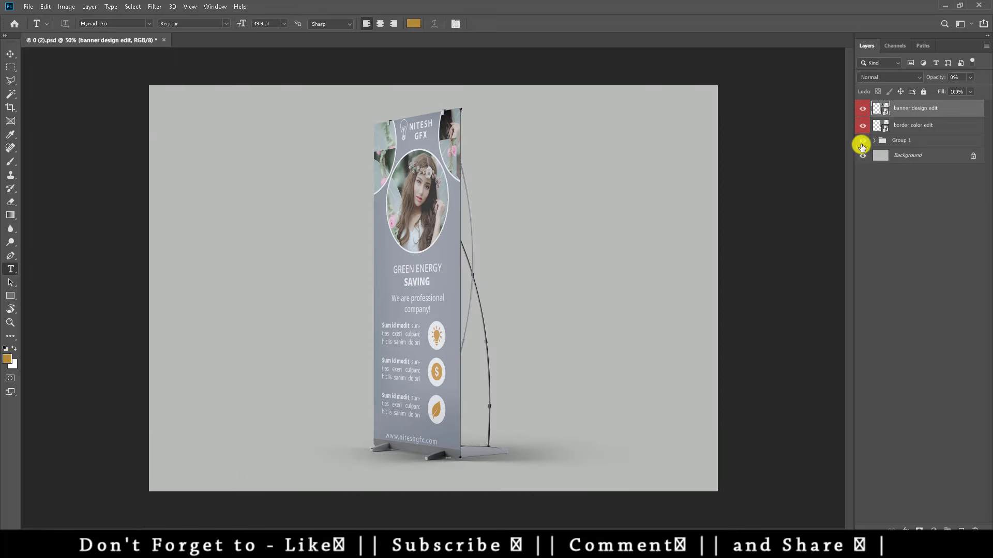
click(862, 141)
Step: Switch to the File Explorer window showing the Roll-up Banner Mockup folder
click(82, 515)
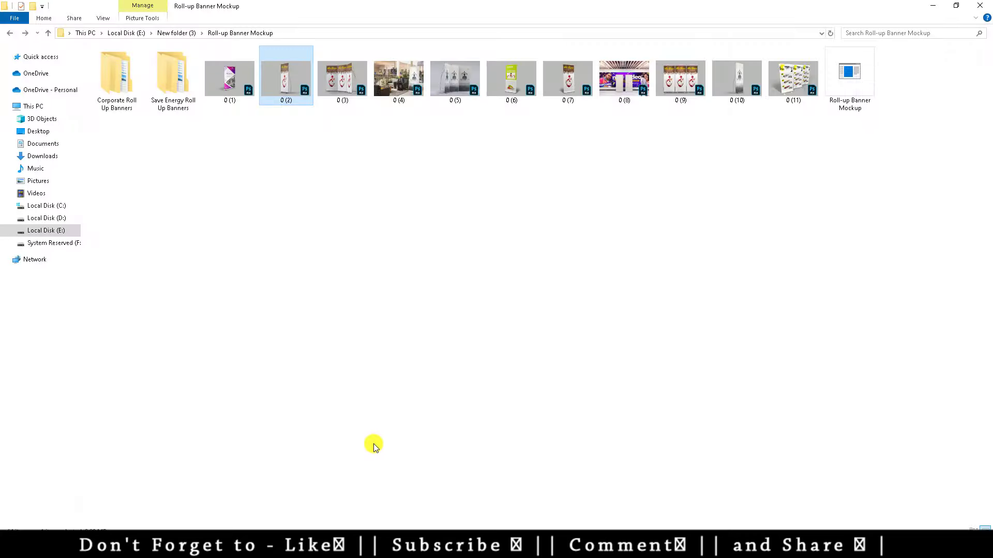